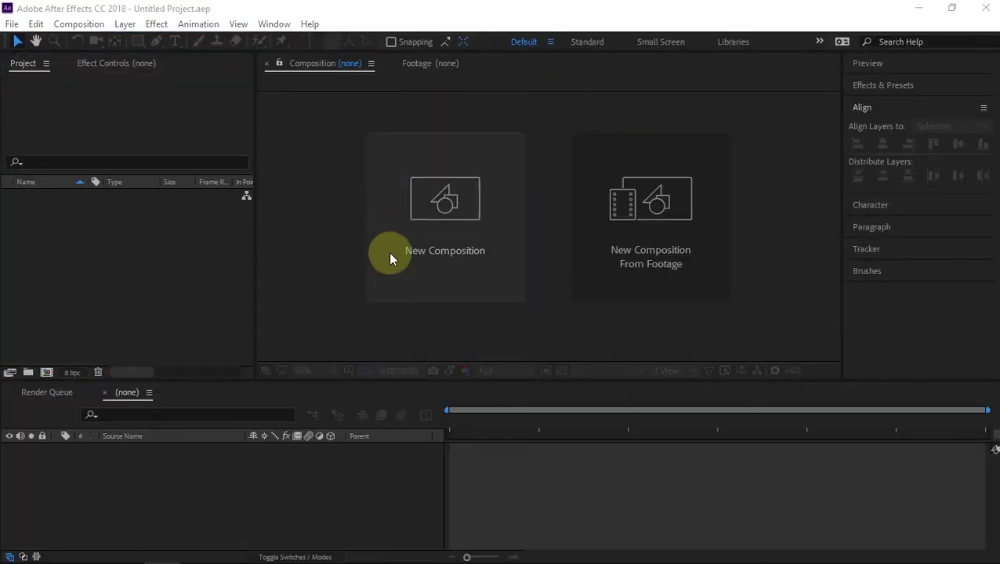
# - Create a new composition named 'Cara membuat gif' sized 800×800 px
pyautogui.click(438, 216)
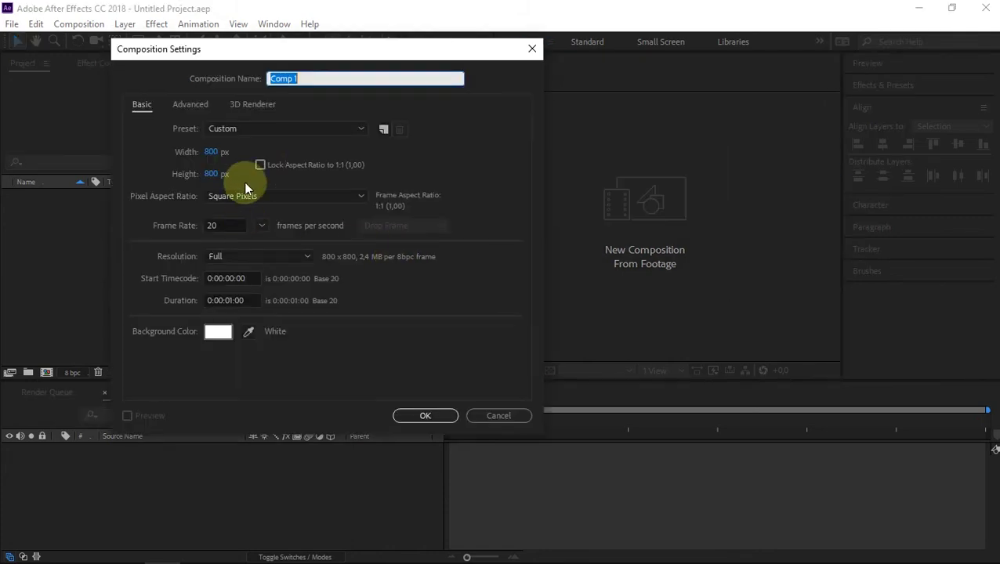
pyautogui.write('Cara membuat gif')
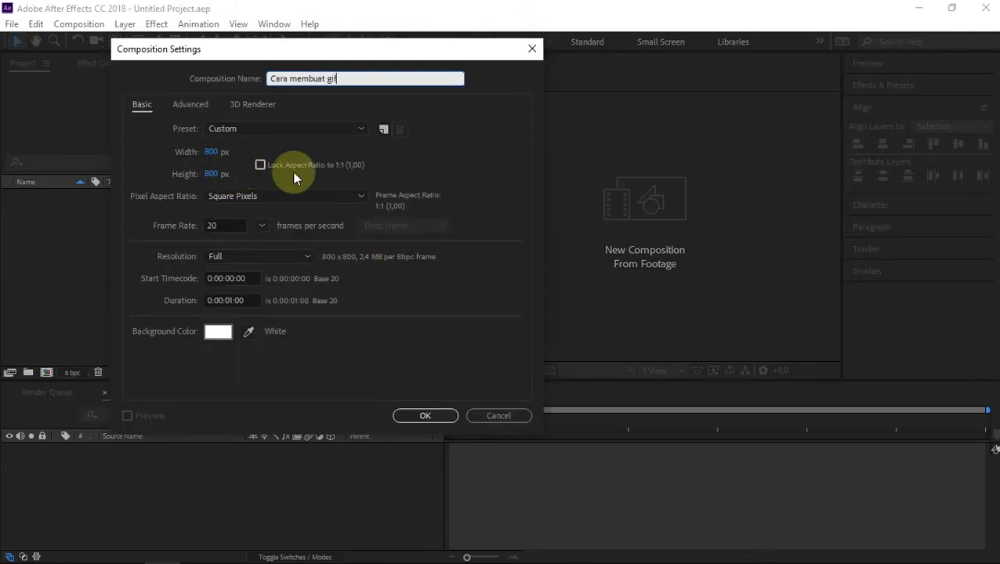
pyautogui.click(185, 146)
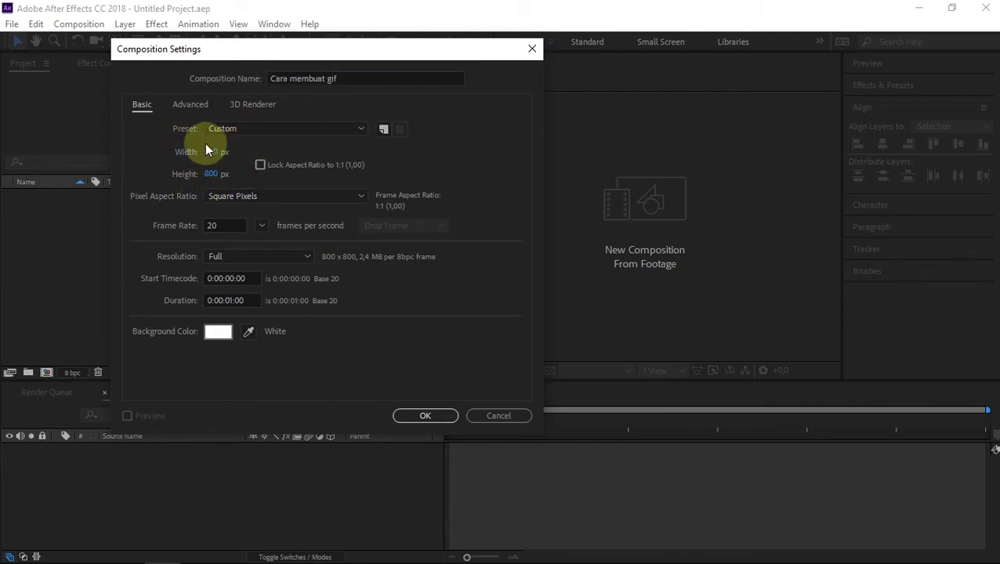
pyautogui.click(222, 173)
pyautogui.click(283, 227)
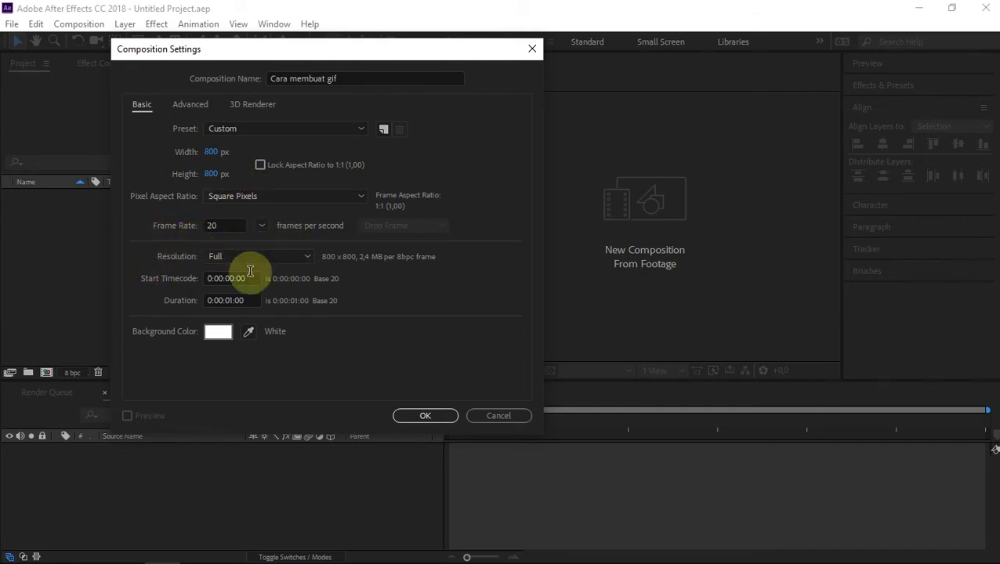
# - Give it a 0:00:10:00 duration and a pure white background, and confirm
pyautogui.click(231, 300)
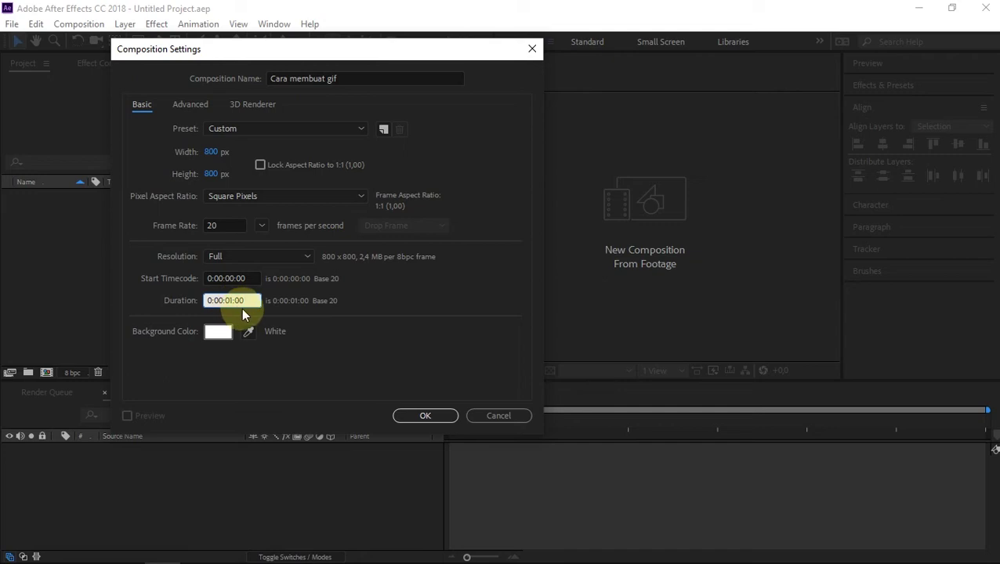
pyautogui.write('1000')
pyautogui.click(353, 347)
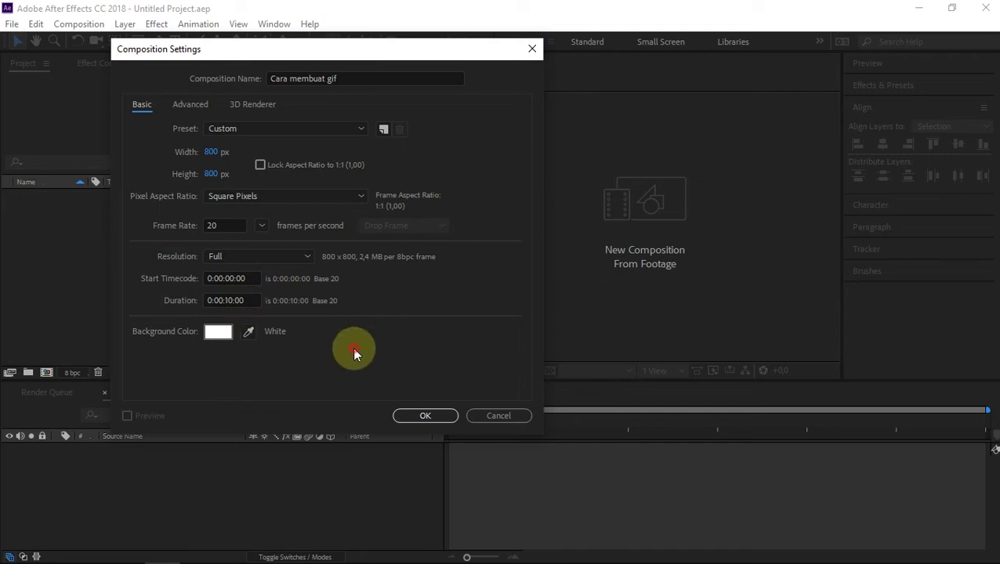
pyautogui.click(218, 332)
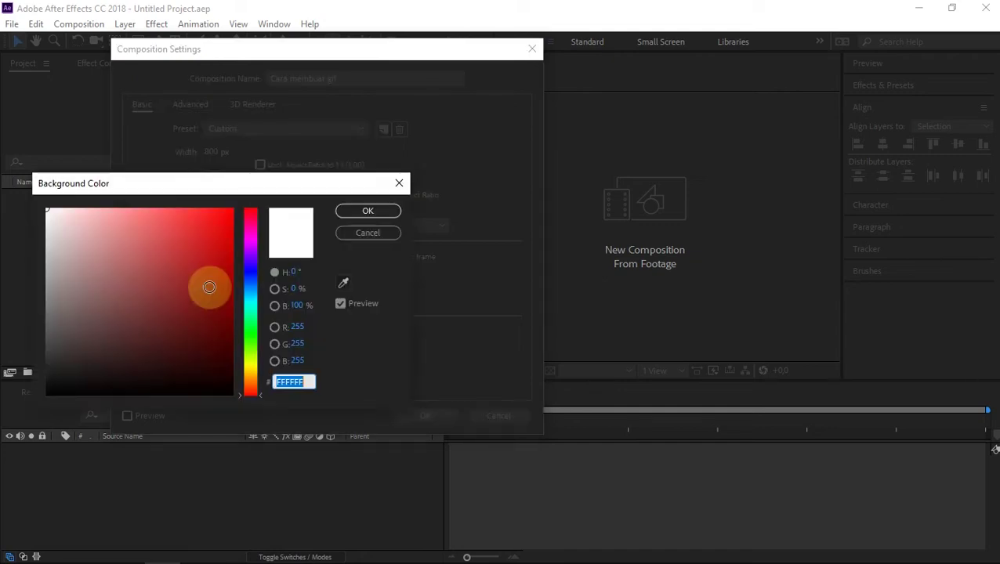
pyautogui.click(47, 210)
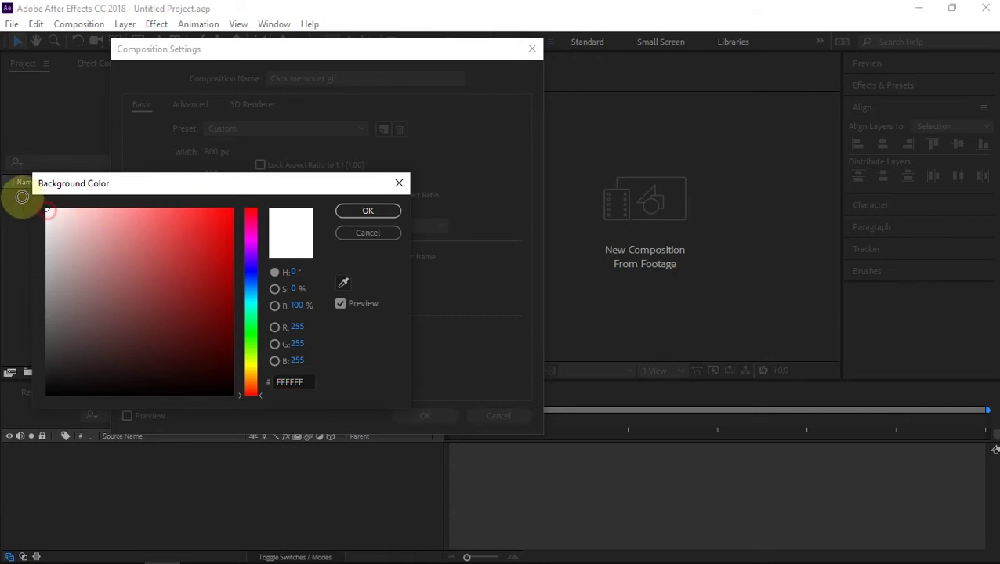
pyautogui.click(358, 213)
pyautogui.click(421, 415)
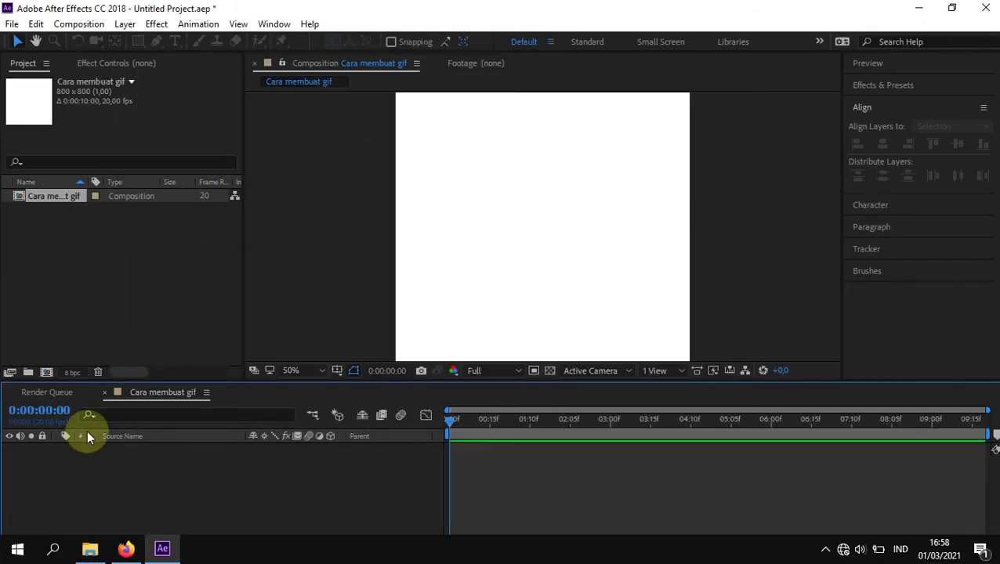
# - Import orang ngetik.ai as a layered composition into the Project panel
pyautogui.click(134, 279)
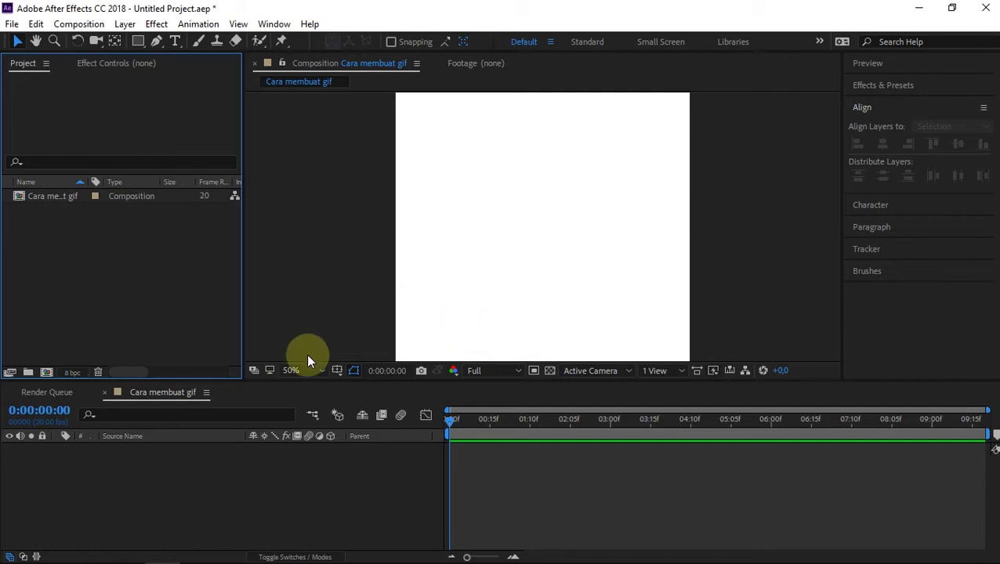
pyautogui.click(548, 371)
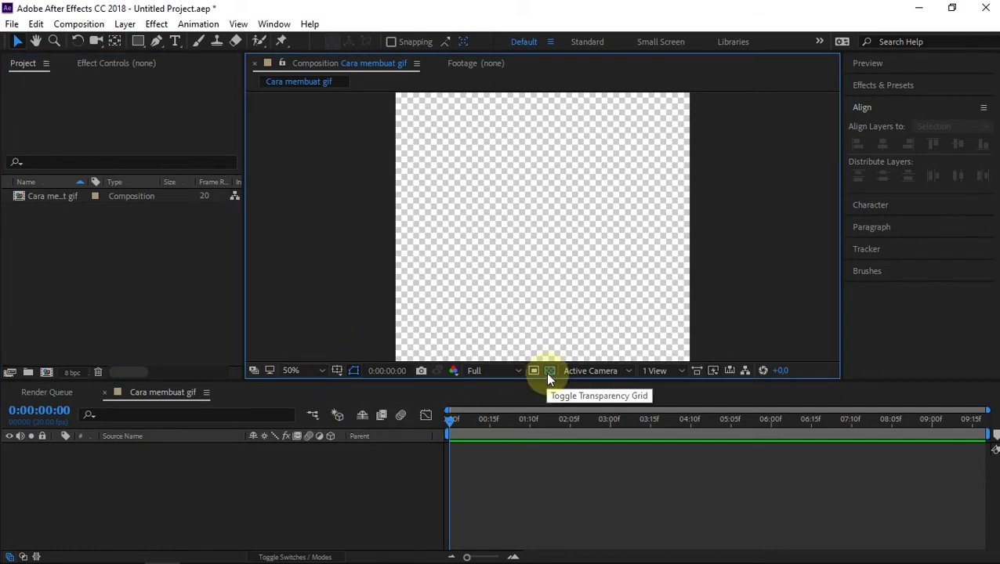
pyautogui.click(547, 373)
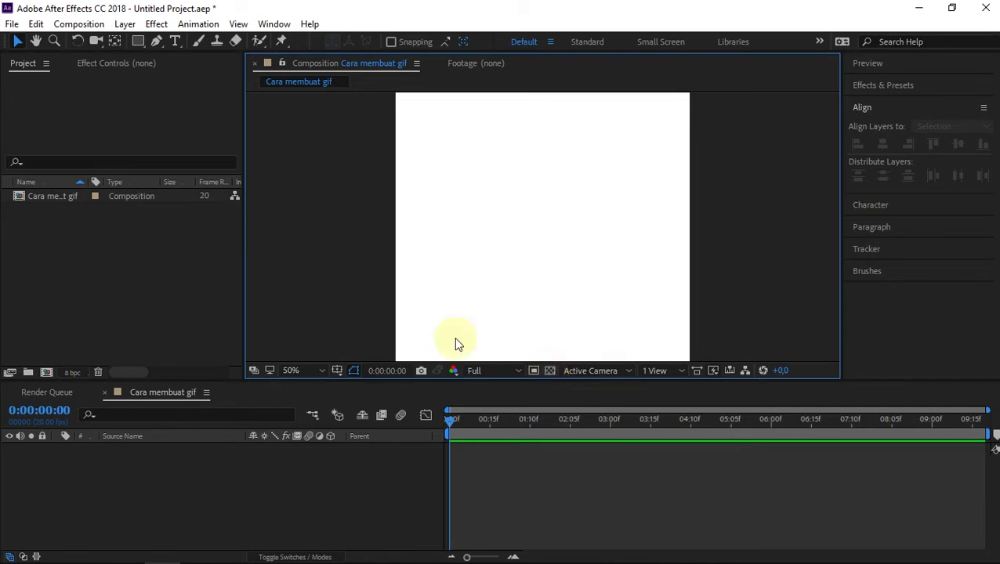
pyautogui.rightClick(113, 282)
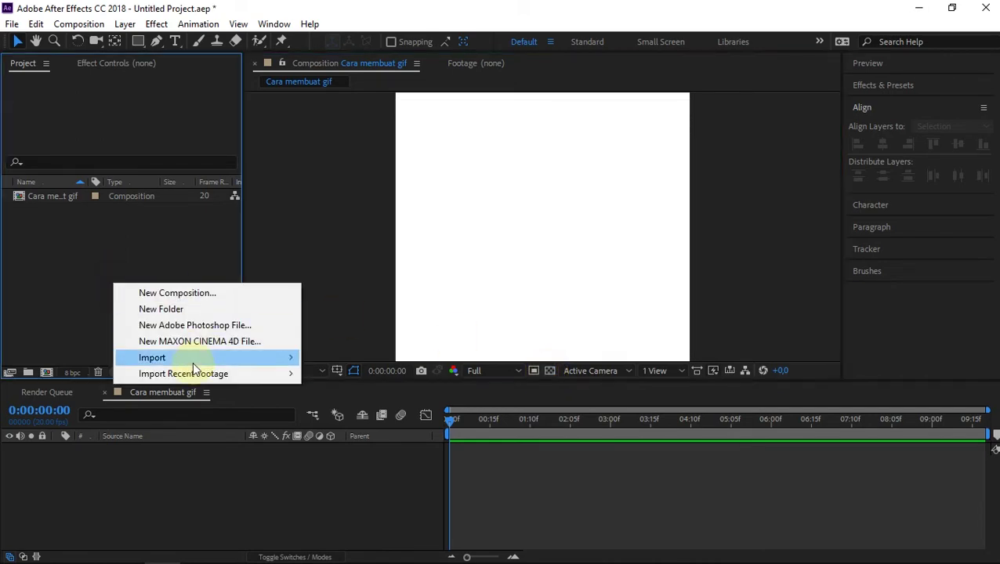
pyautogui.moveTo(189, 357)
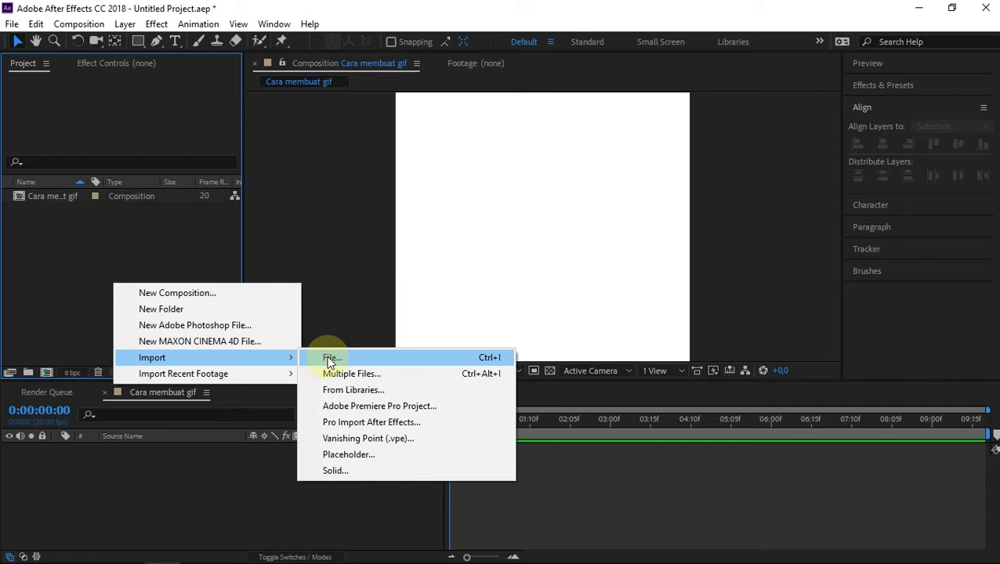
pyautogui.click(329, 358)
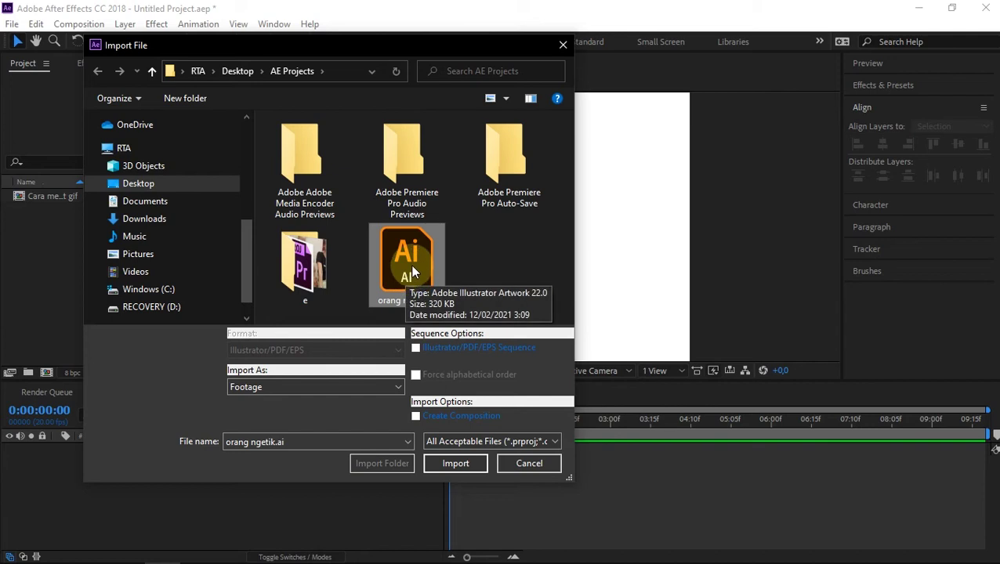
pyautogui.click(280, 387)
pyautogui.click(278, 407)
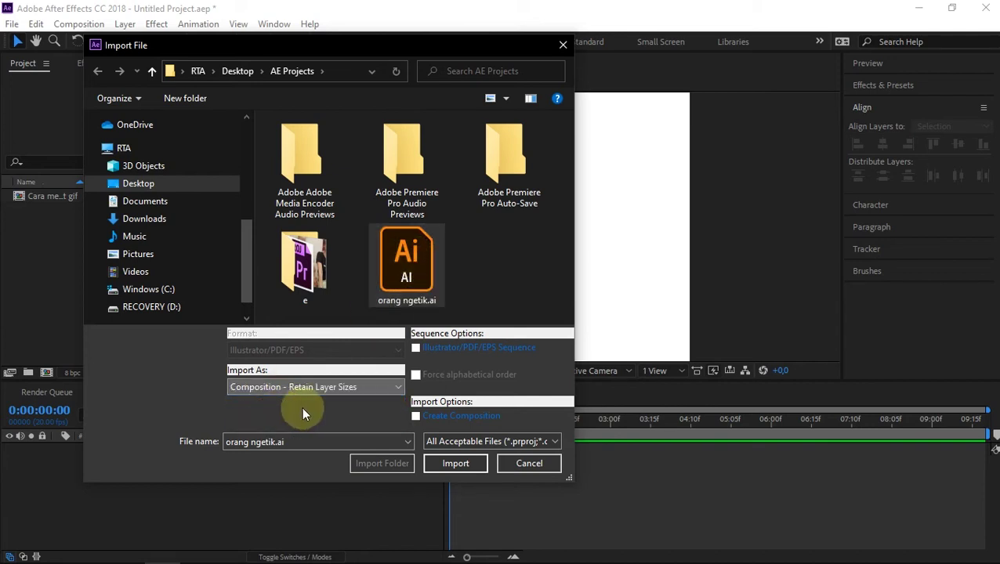
pyautogui.click(453, 463)
# - Drag the orang ngetik composition into the Cara membuat gif timeline as a layer
pyautogui.click(85, 271)
pyautogui.click(30, 210)
pyautogui.moveTo(30, 207); pyautogui.dragTo(545, 224)
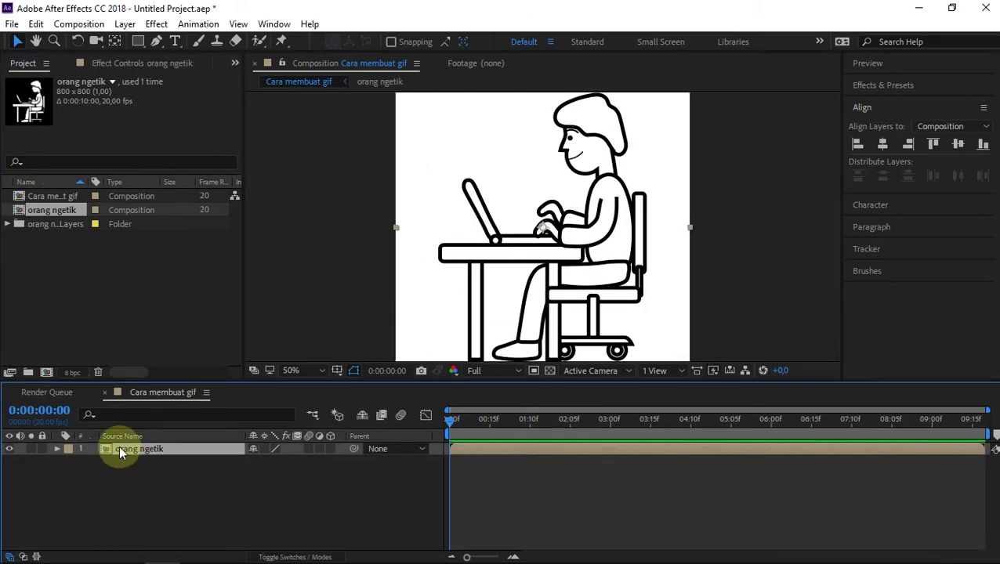
# - Open orang ngetik, solo the tgn dpn arm, and move its anchor point to the shoulder end
pyautogui.doubleClick(123, 449)
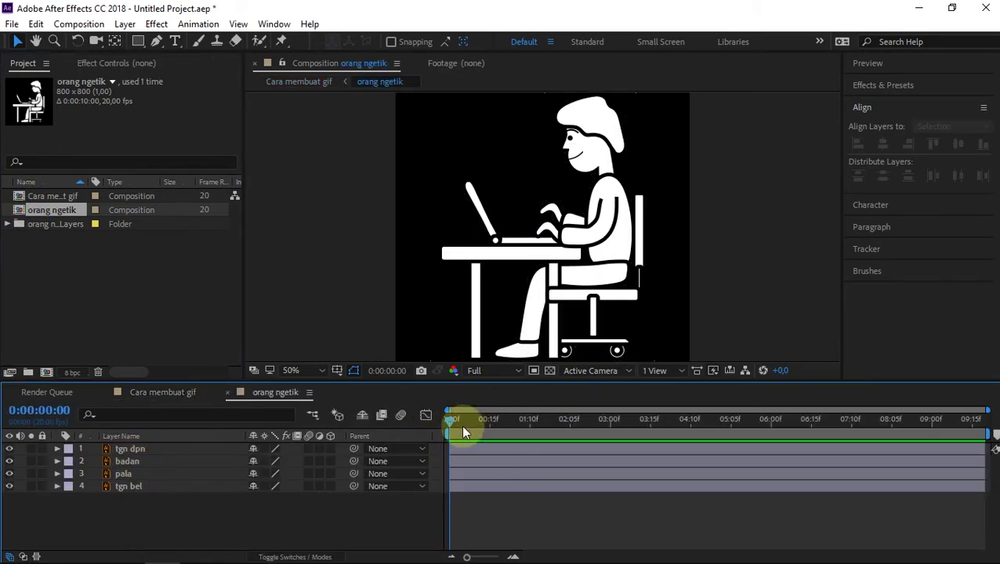
pyautogui.click(9, 485)
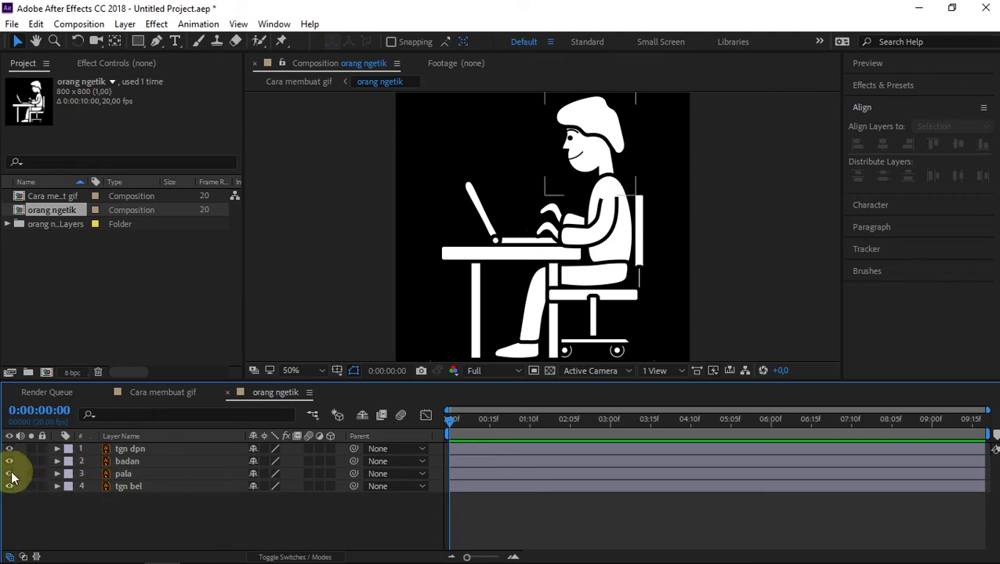
pyautogui.click(10, 460)
pyautogui.click(9, 473)
pyautogui.click(569, 245)
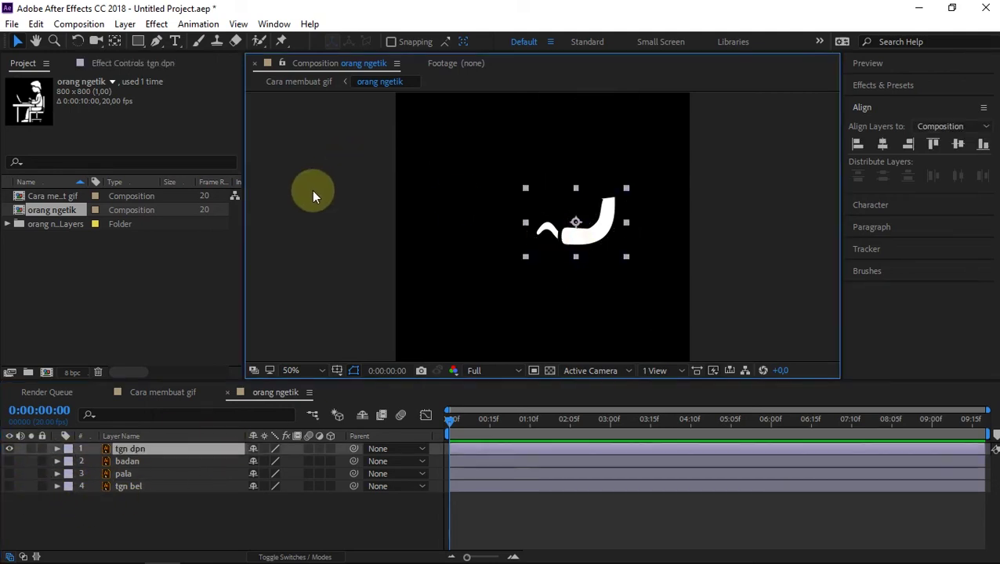
pyautogui.click(114, 41)
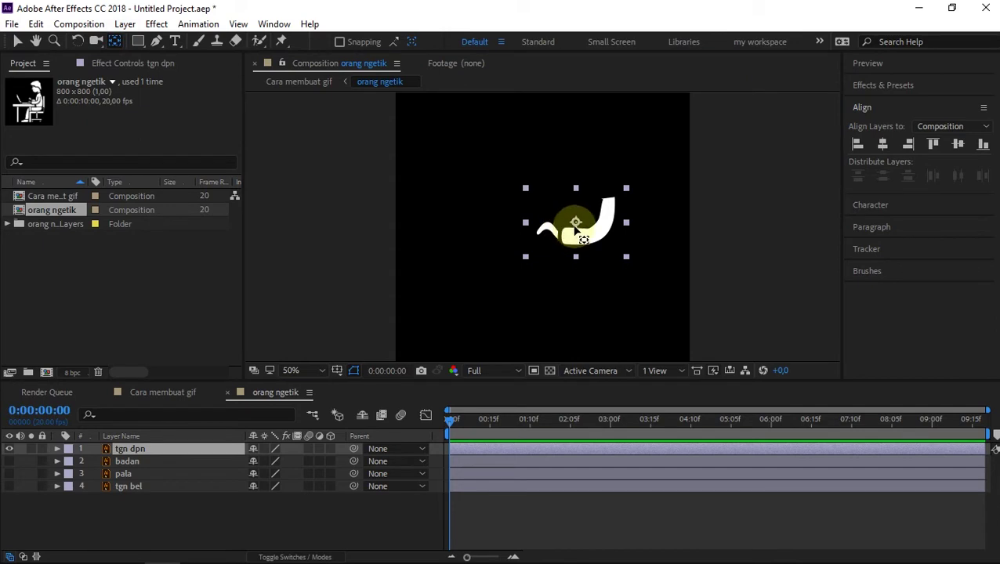
pyautogui.moveTo(576, 223); pyautogui.dragTo(609, 209)
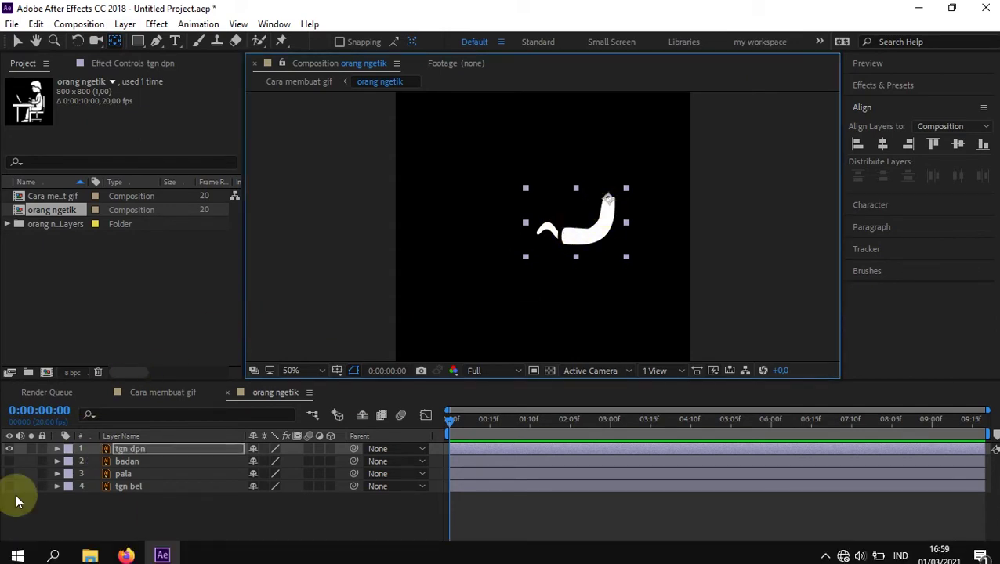
# - Check the pala and tgn bel layers individually, then show all four layers again
pyautogui.moveTo(9, 485)
pyautogui.mouseDown()
pyautogui.moveTo(9, 461)
pyautogui.moveTo(9, 479)
pyautogui.mouseUp()
pyautogui.click(9, 473)
pyautogui.click(579, 166)
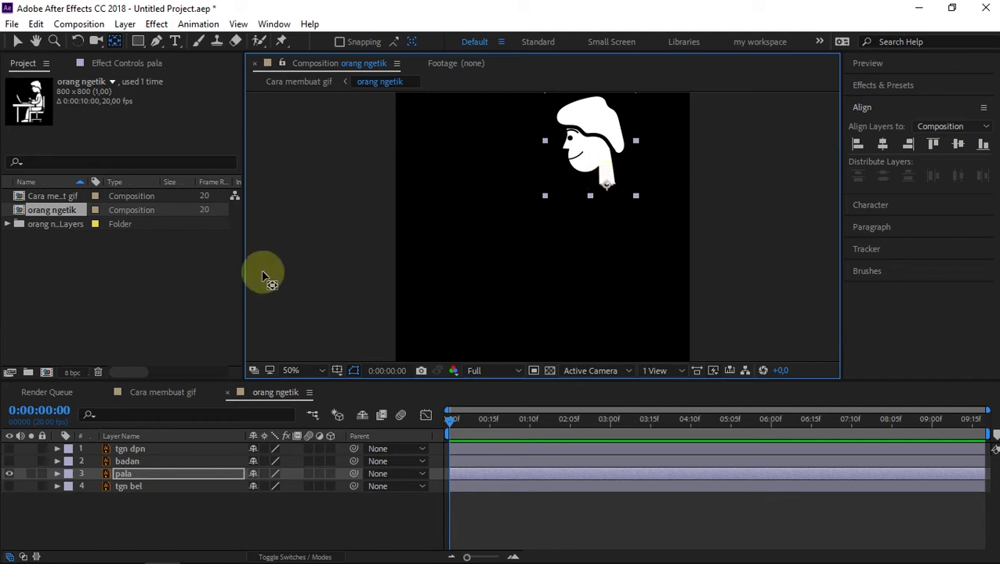
pyautogui.moveTo(9, 474); pyautogui.dragTo(10, 485)
pyautogui.click(584, 218)
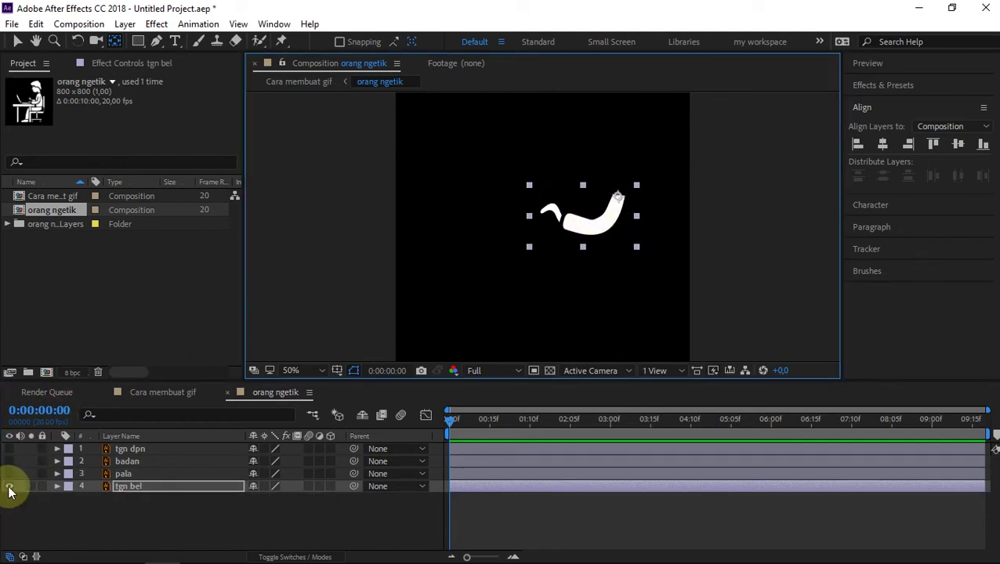
pyautogui.moveTo(9, 473); pyautogui.dragTo(9, 448)
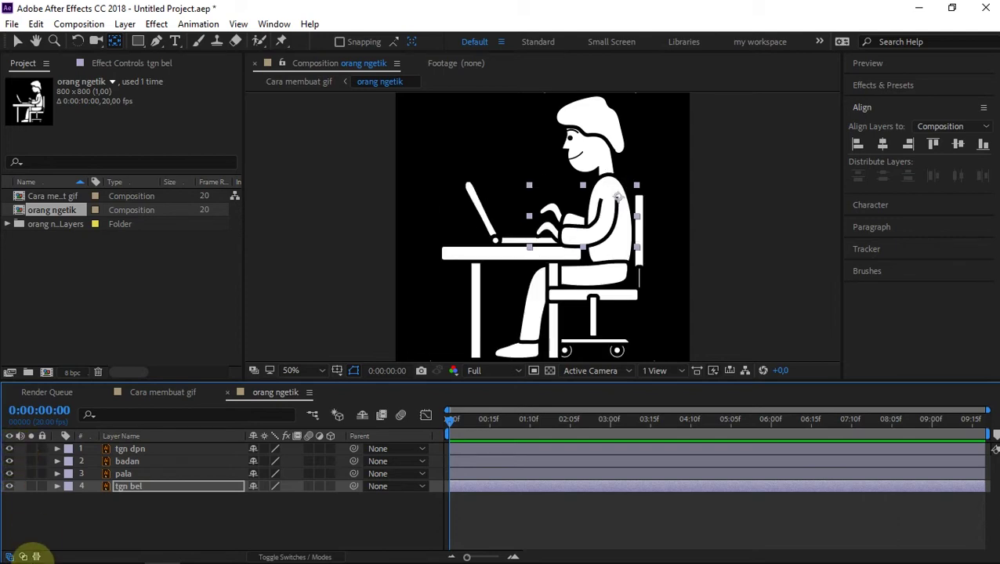
pyautogui.click(469, 510)
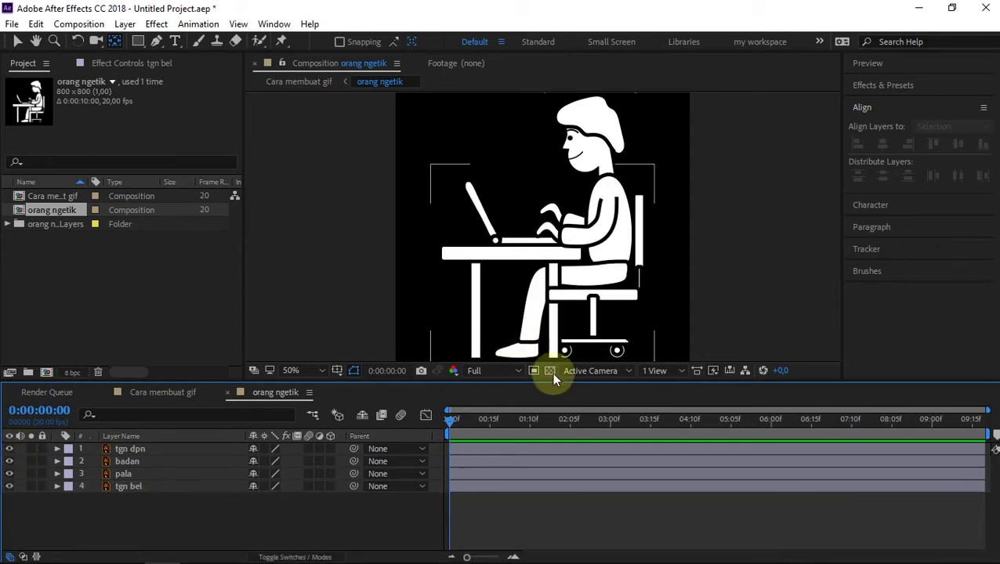
pyautogui.click(550, 371)
pyautogui.click(550, 371)
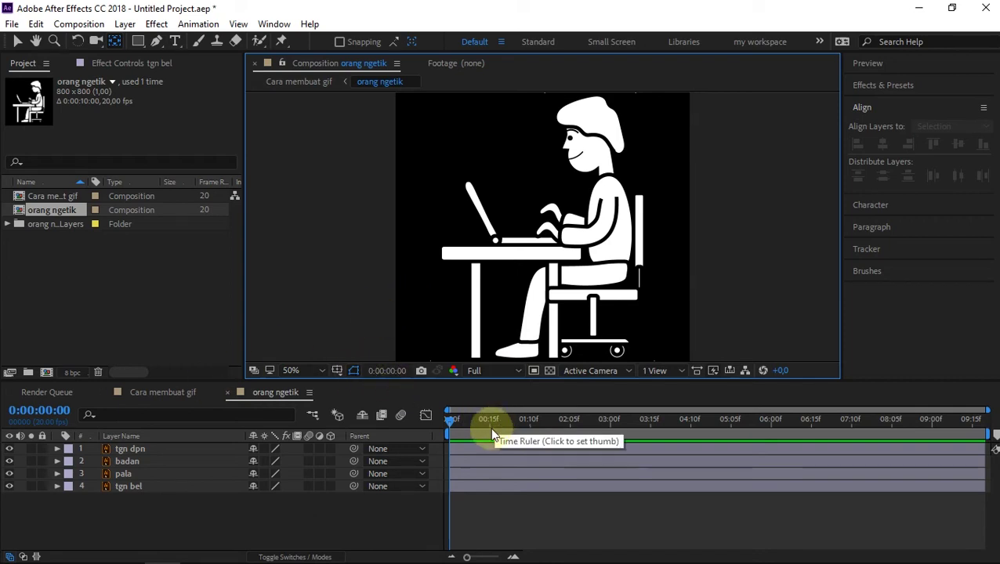
# - Keyframe tgn dpn Rotation at 0° at the start and +28° one second later
pyautogui.click(130, 450)
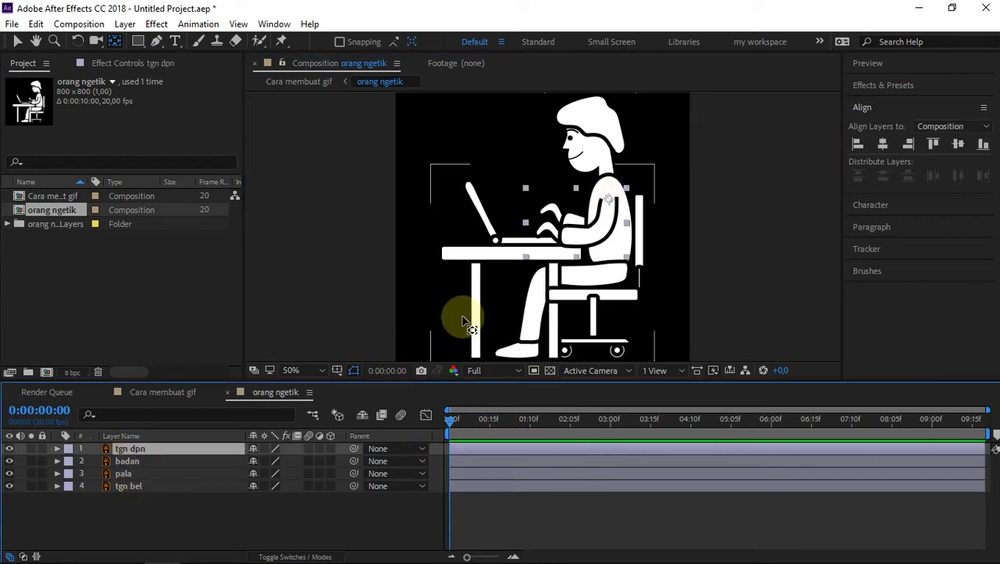
pyautogui.press('r')
pyautogui.click(95, 461)
pyautogui.hotkey('shift', 'pagedown')
pyautogui.hotkey('shift', 'pagedown')
pyautogui.hotkey('shift', 'pagedown')
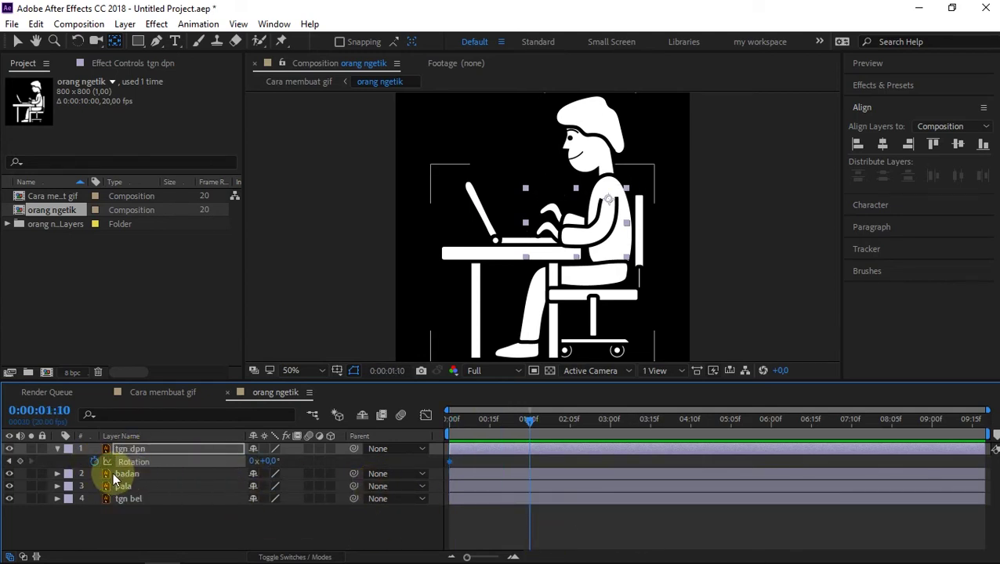
pyautogui.hotkey('shift', 'pageup')
pyautogui.hotkey('shift', 'pagedown')
pyautogui.hotkey('shift', 'pagedown')
pyautogui.click(20, 462)
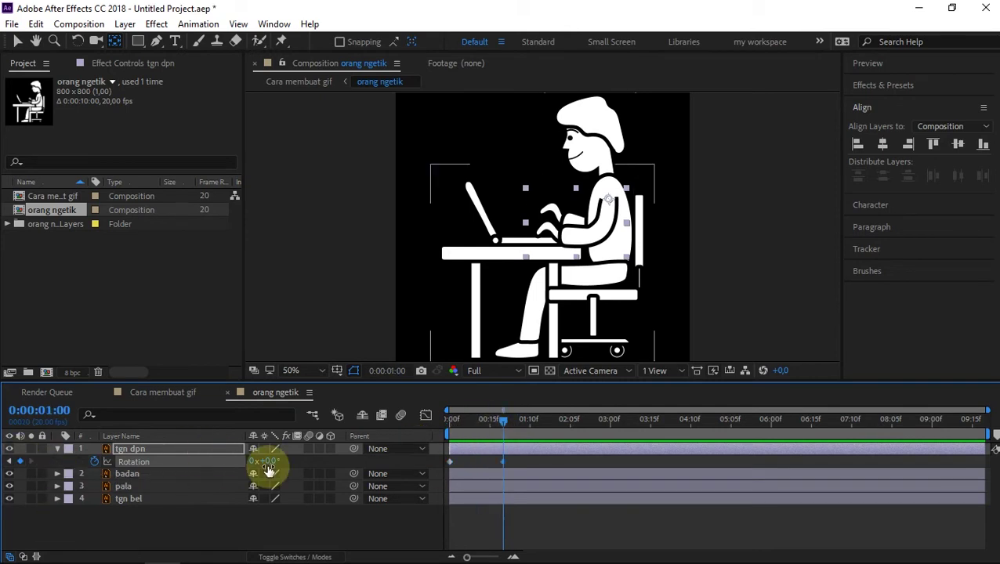
pyautogui.moveTo(269, 468); pyautogui.dragTo(270, 463)
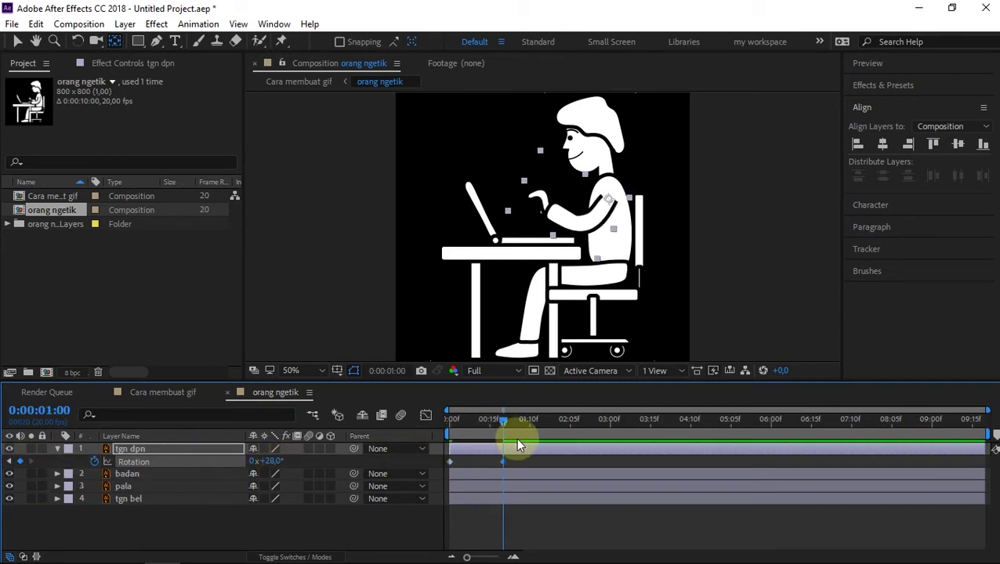
# - Copy the arm rotation keyframes to 2:00 and preview the arm motion
pyautogui.hotkey('shift', 'pagedown')
pyautogui.hotkey('shift', 'pagedown')
pyautogui.click(553, 465)
pyautogui.click(435, 463)
pyautogui.rightClick(450, 461)
pyautogui.click(509, 328)
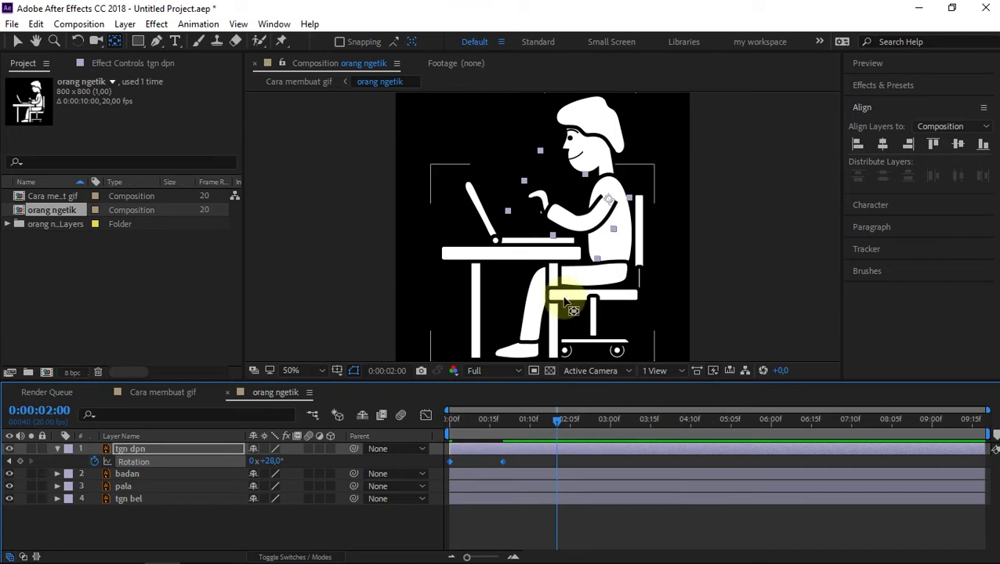
pyautogui.hotkey('ctrl', 'c')
pyautogui.hotkey('ctrl', 'v')
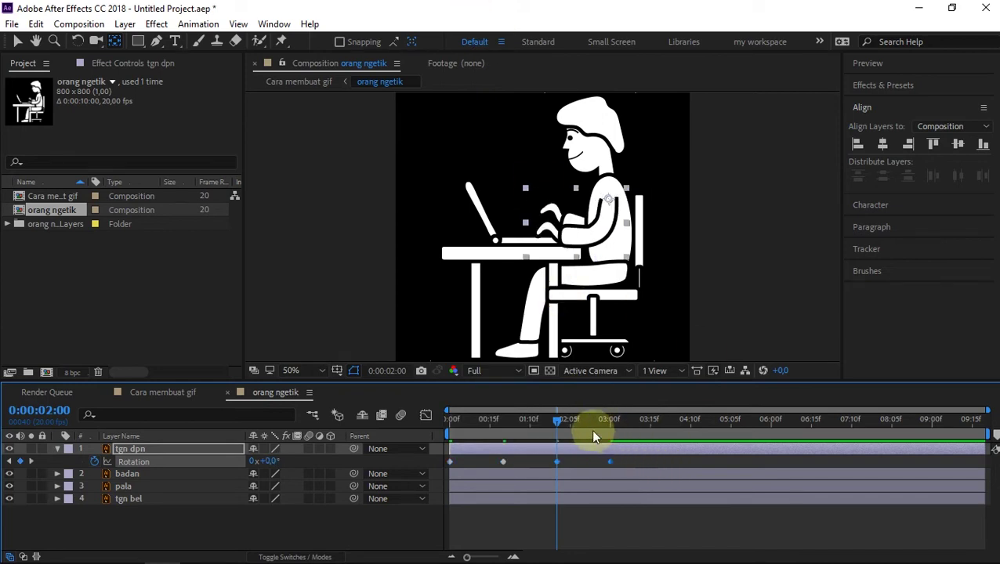
pyautogui.moveTo(561, 419); pyautogui.dragTo(444, 456)
pyautogui.press('space')
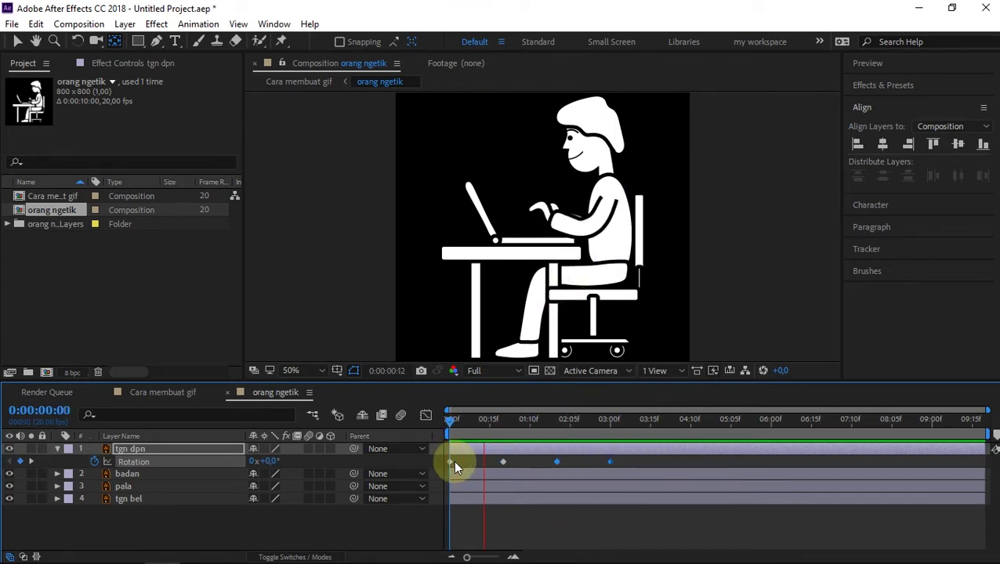
pyautogui.click(610, 425)
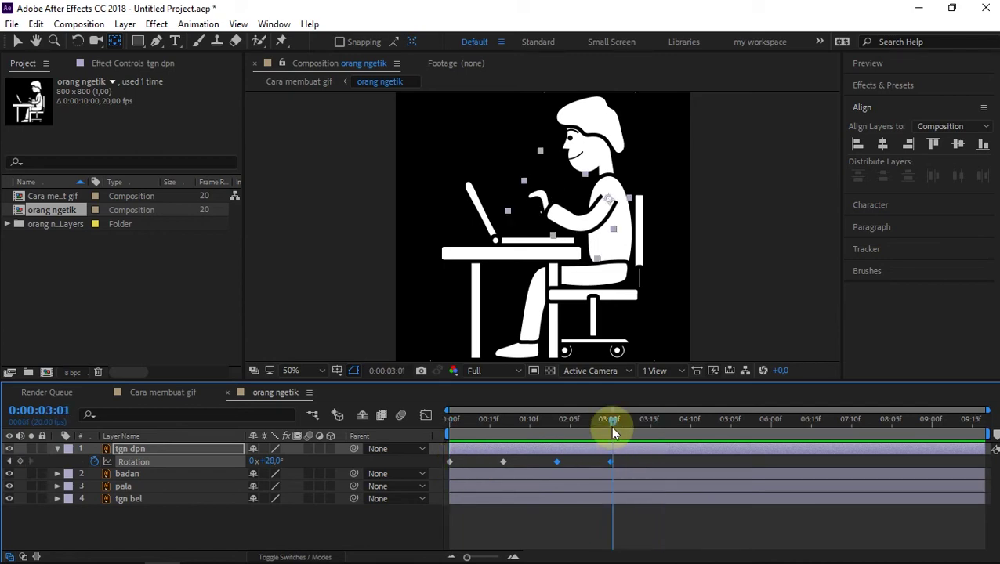
pyautogui.click(448, 429)
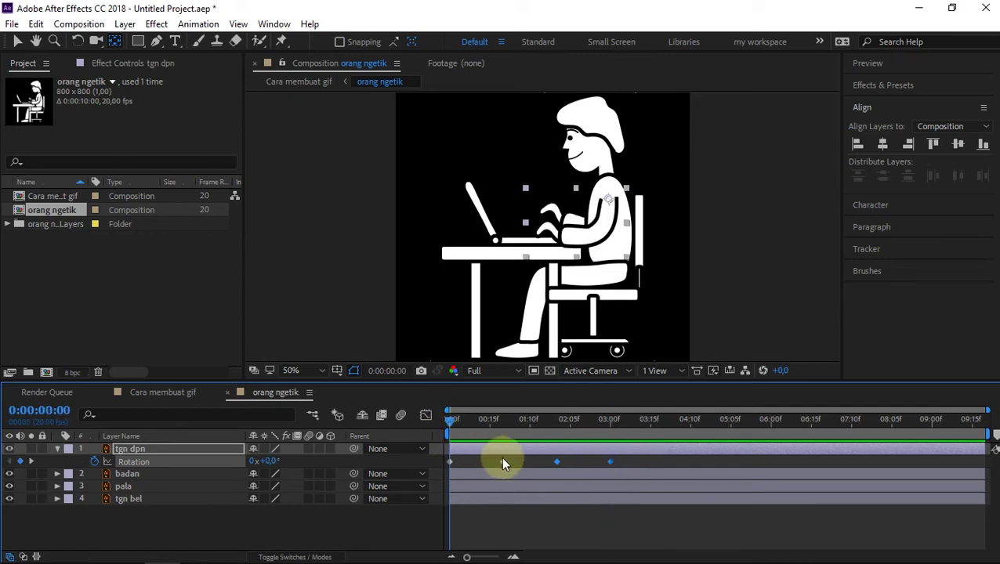
pyautogui.press('space')
# - Respace the arm keyframes ten frames apart and repeat the four keyframes from 2:00
pyautogui.moveTo(501, 463)
pyautogui.mouseDown()
pyautogui.moveTo(474, 463)
pyautogui.moveTo(529, 462)
pyautogui.mouseUp()
pyautogui.click(462, 420)
pyautogui.press('space')
pyautogui.click(528, 420)
pyautogui.moveTo(528, 421)
pyautogui.mouseDown()
pyautogui.moveTo(556, 421)
pyautogui.moveTo(444, 466)
pyautogui.mouseUp()
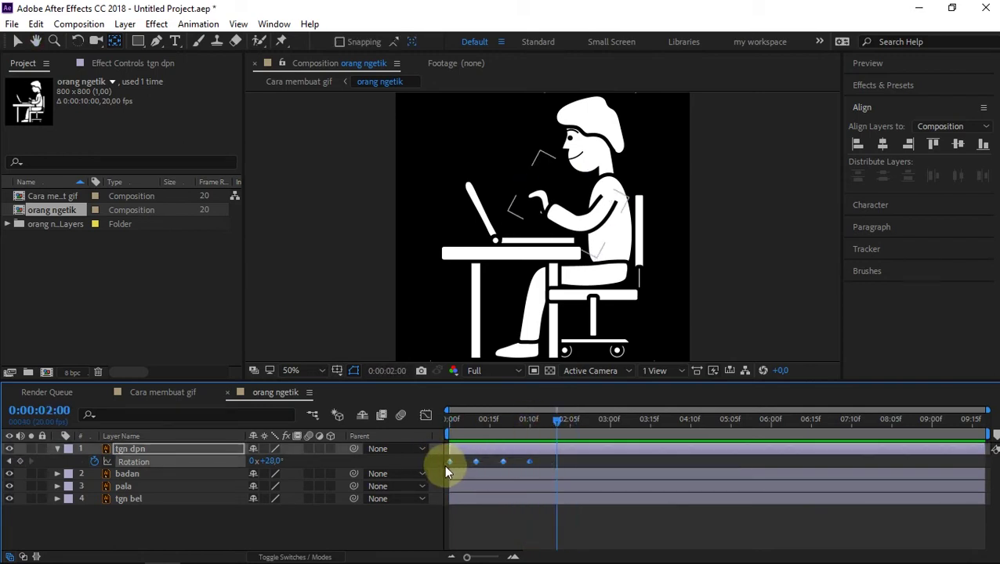
pyautogui.hotkey('ctrl', 'c')
pyautogui.hotkey('ctrl', 'v')
pyautogui.moveTo(558, 419); pyautogui.dragTo(635, 431)
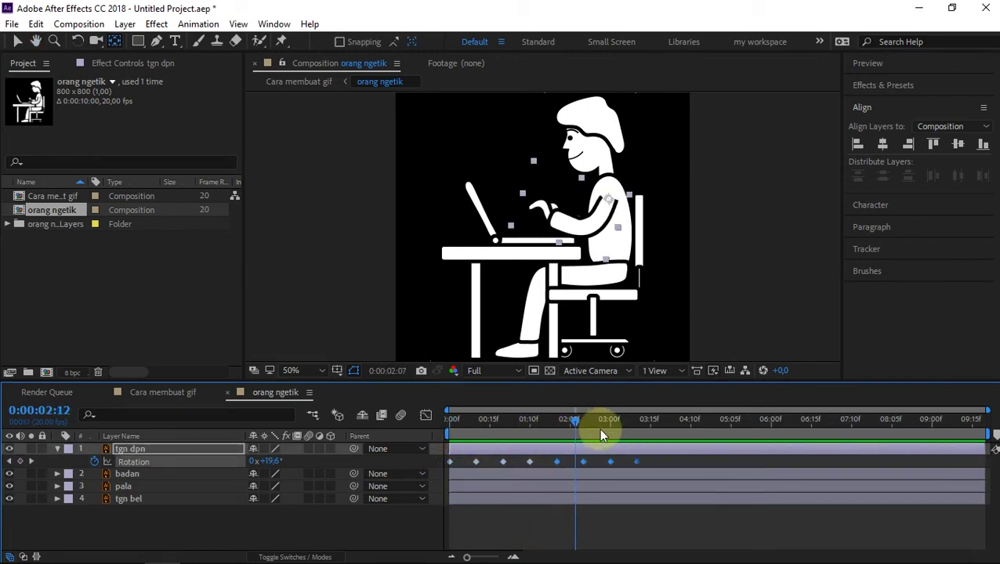
# - Copy the starting 0° rotation keyframe to 4:00
pyautogui.press('Home')
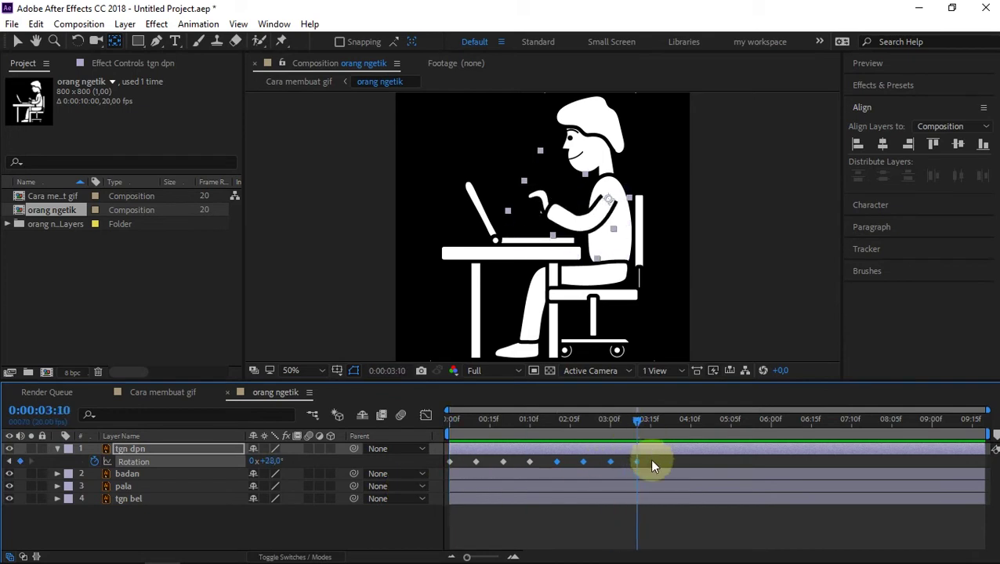
pyautogui.click(648, 458)
pyautogui.click(451, 461)
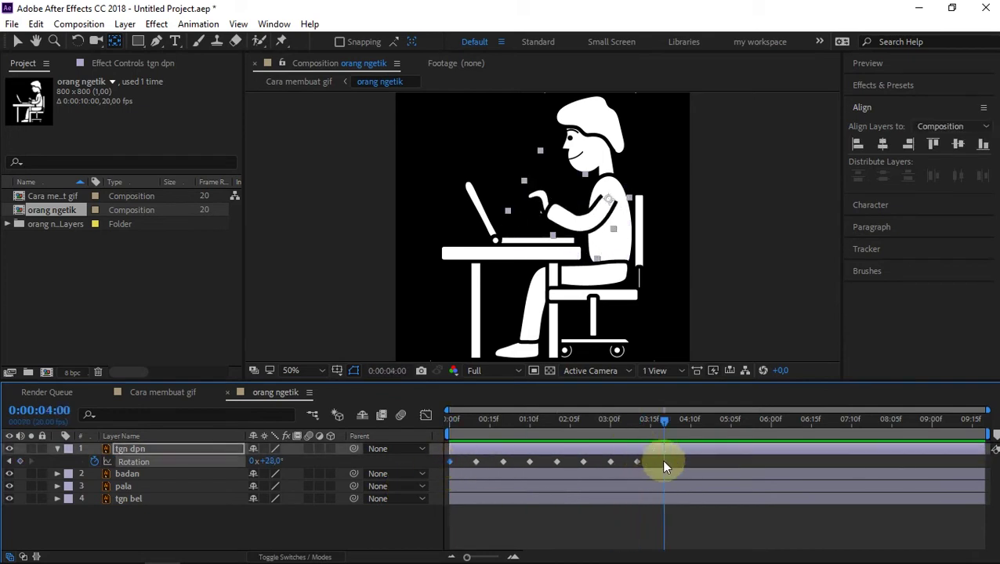
pyautogui.click(660, 462)
pyautogui.click(451, 462)
pyautogui.hotkey('ctrl', 'c')
pyautogui.hotkey('ctrl', 'v')
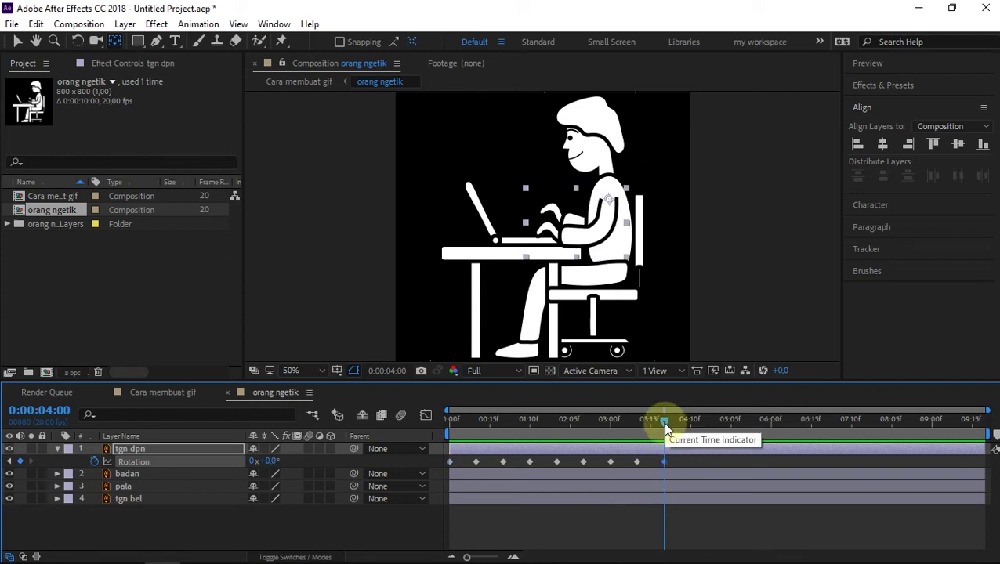
pyautogui.click(132, 498)
# - Keyframe tgn bel Rotation at 0° at 0:00 and -17° at 0:10
pyautogui.press('r')
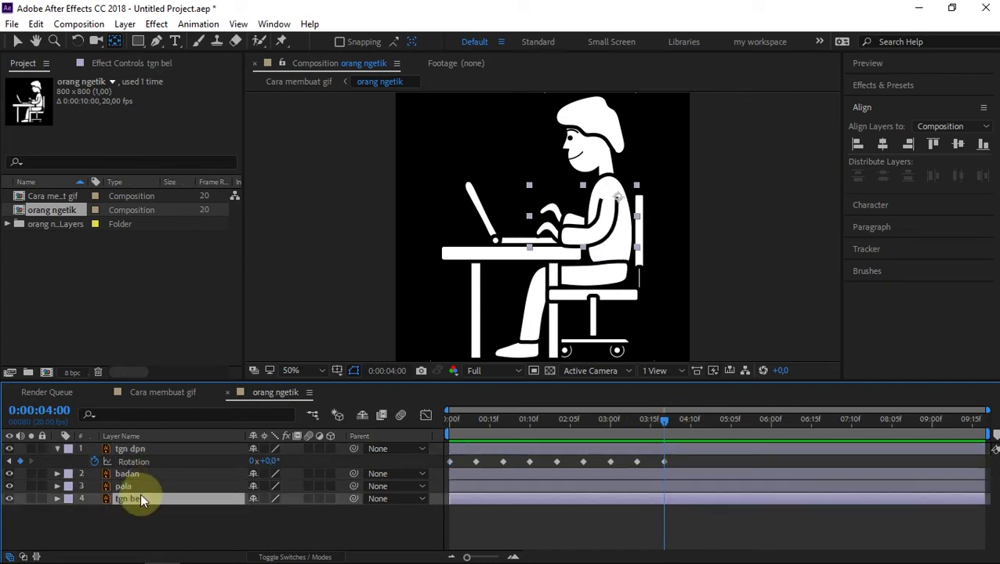
pyautogui.moveTo(661, 423); pyautogui.dragTo(444, 423)
pyautogui.click(94, 511)
pyautogui.press('Return')
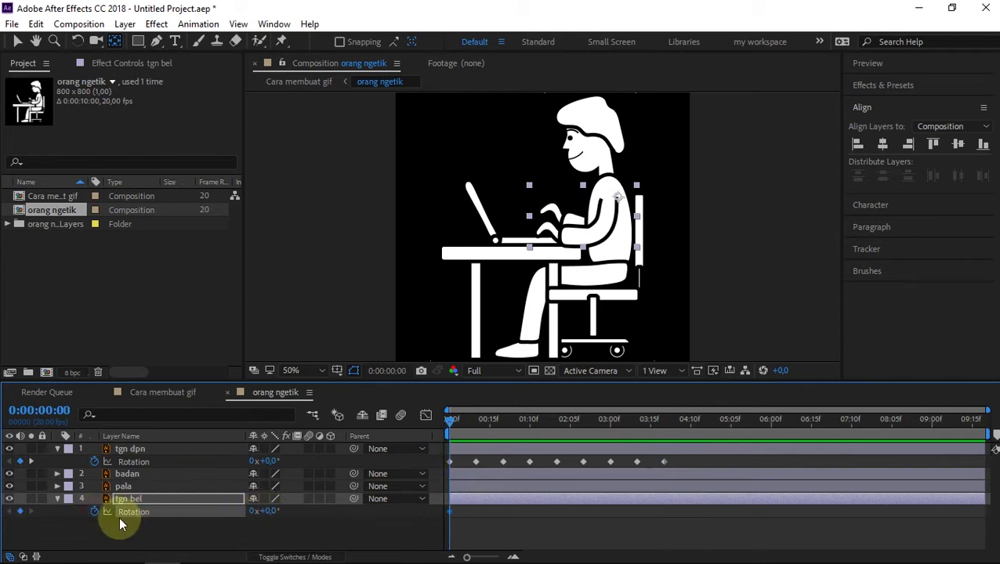
pyautogui.moveTo(485, 483); pyautogui.dragTo(480, 482)
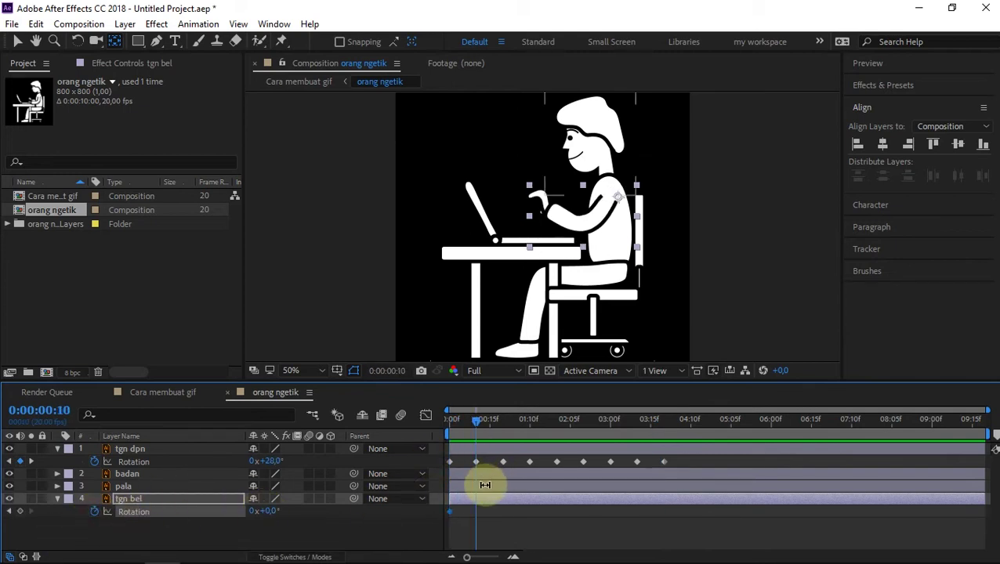
pyautogui.moveTo(266, 511); pyautogui.dragTo(250, 509)
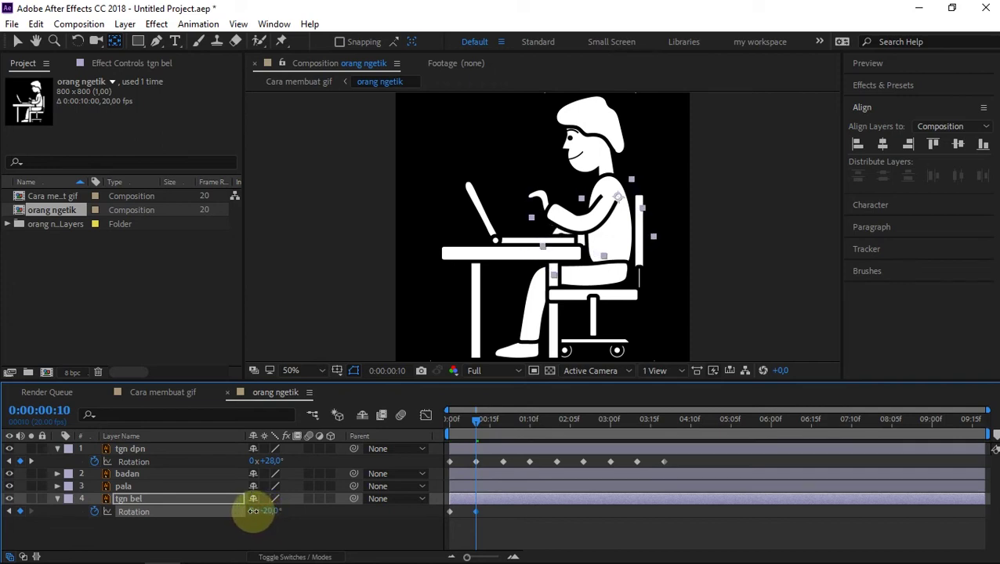
pyautogui.click(454, 511)
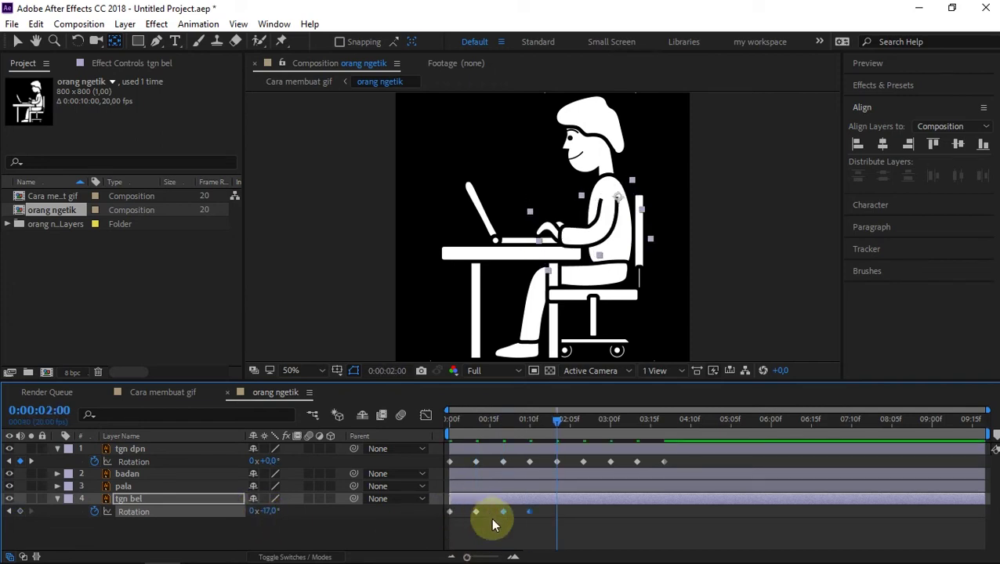
# - Repeat the four tgn bel keyframes from 2:00 and add a 0° keyframe at 4:00
pyautogui.moveTo(560, 507); pyautogui.dragTo(445, 518)
pyautogui.hotkey('ctrl', 'c')
pyautogui.hotkey('ctrl', 'v')
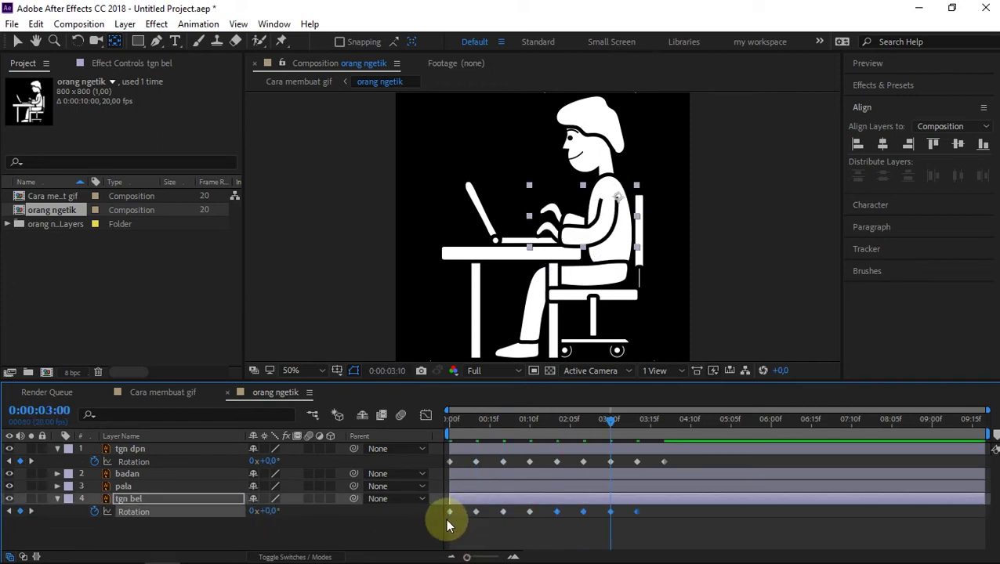
pyautogui.click(451, 512)
pyautogui.hotkey('ctrl', 'c')
pyautogui.hotkey('ctrl', 'v')
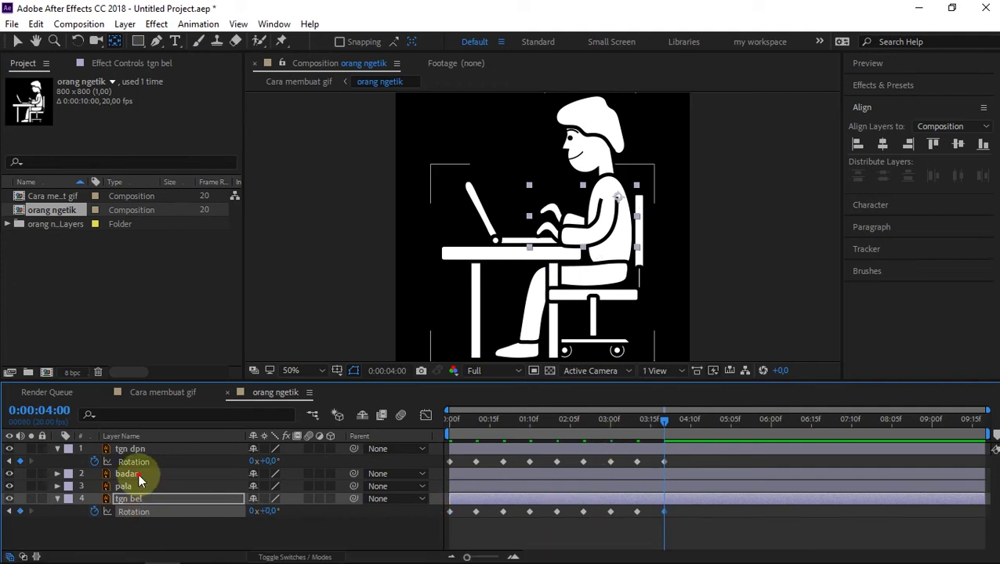
# - Start a Rotation keyframe on the pala head layer and preview the animation
pyautogui.click(128, 484)
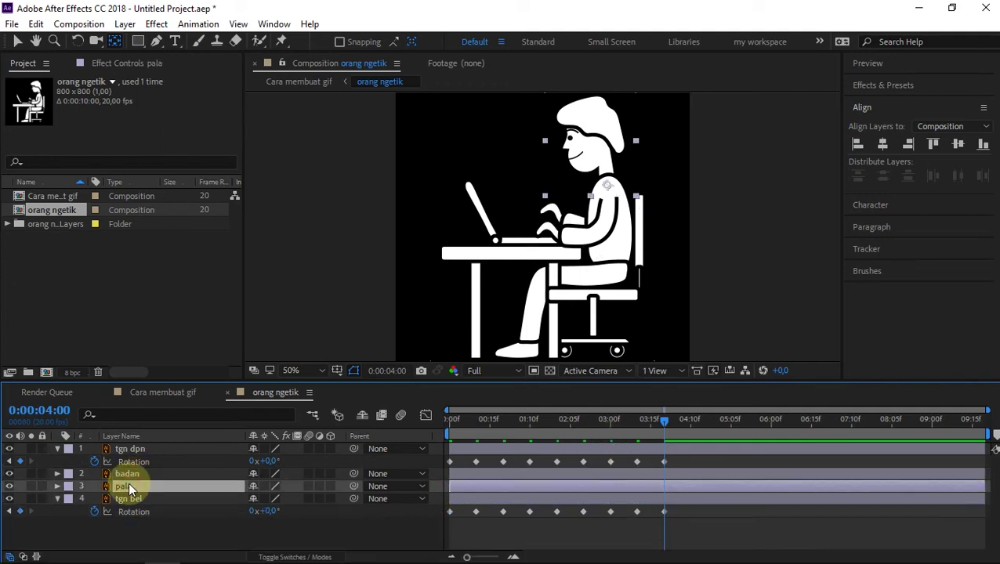
pyautogui.press('r')
pyautogui.click(110, 498)
pyautogui.press('space')
pyautogui.press('space')
# - Add head rotation keyframes and tilt the pala head to -19°
pyautogui.press('j')
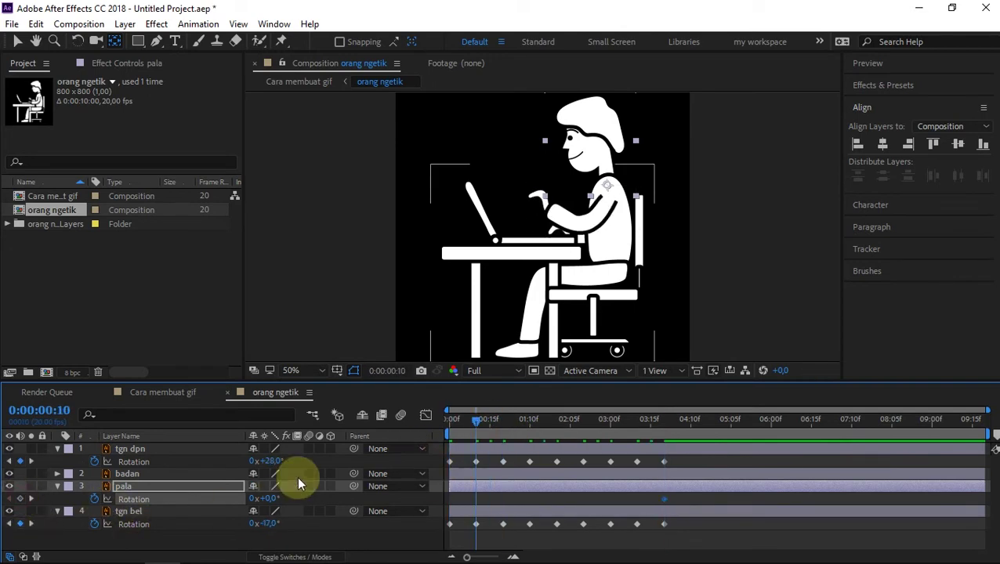
pyautogui.press('k')
pyautogui.click(19, 499)
pyautogui.press('k')
pyautogui.press('k')
pyautogui.moveTo(266, 498); pyautogui.dragTo(256, 498)
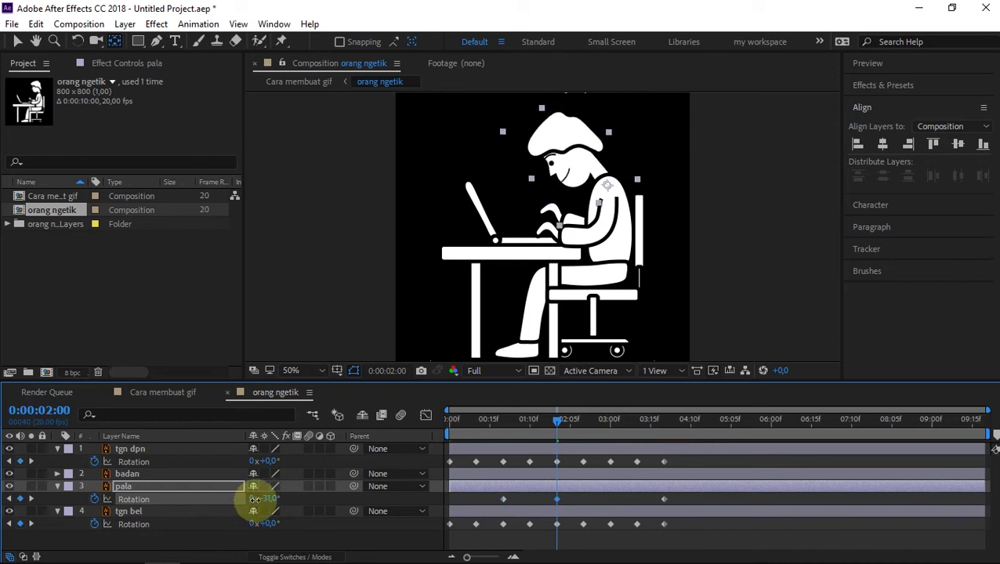
pyautogui.press('k')
# - Hold the -19° tilt to 3:00 and copy the upright 0° head keyframe to 4:00
pyautogui.click(663, 498)
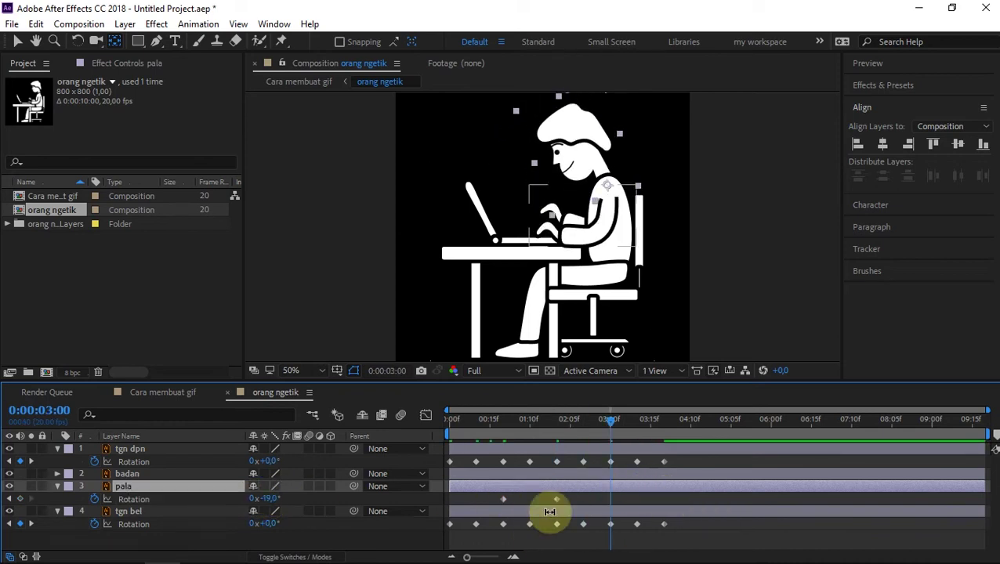
pyautogui.hotkey('ctrl', 'c')
pyautogui.hotkey('ctrl', 'v')
pyautogui.press('k')
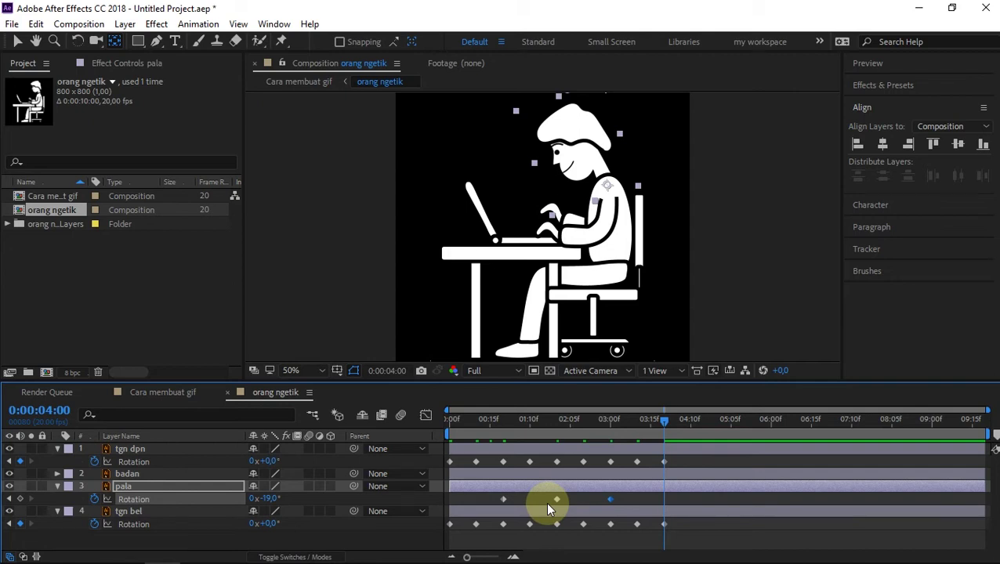
pyautogui.click(503, 498)
pyautogui.keyDown('shift'); pyautogui.click(502, 524); pyautogui.keyUp('shift')
pyautogui.hotkey('ctrl', 'c')
pyautogui.hotkey('ctrl', 'v')
pyautogui.hotkey('ctrl', 'z')
pyautogui.click(632, 540)
pyautogui.click(502, 499)
pyautogui.hotkey('ctrl', 'c')
pyautogui.hotkey('ctrl', 'v')
# - Retime the head keyframes to 0:10, 1:00 and 3:10, then scrub through to 4:00
pyautogui.moveTo(506, 423); pyautogui.dragTo(475, 433)
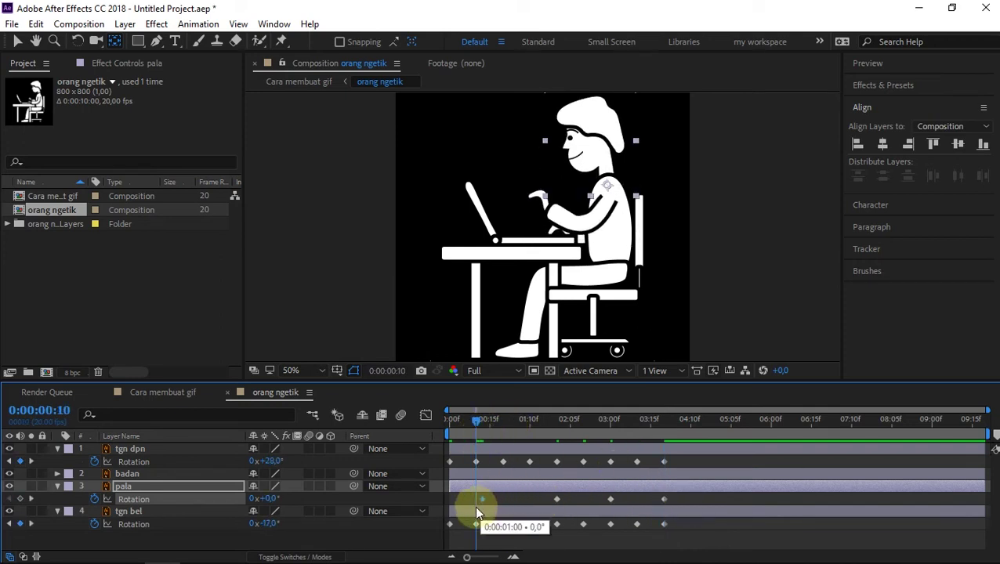
pyautogui.moveTo(474, 505); pyautogui.dragTo(472, 506)
pyautogui.press('k')
pyautogui.moveTo(557, 499); pyautogui.dragTo(505, 511)
pyautogui.click(663, 429)
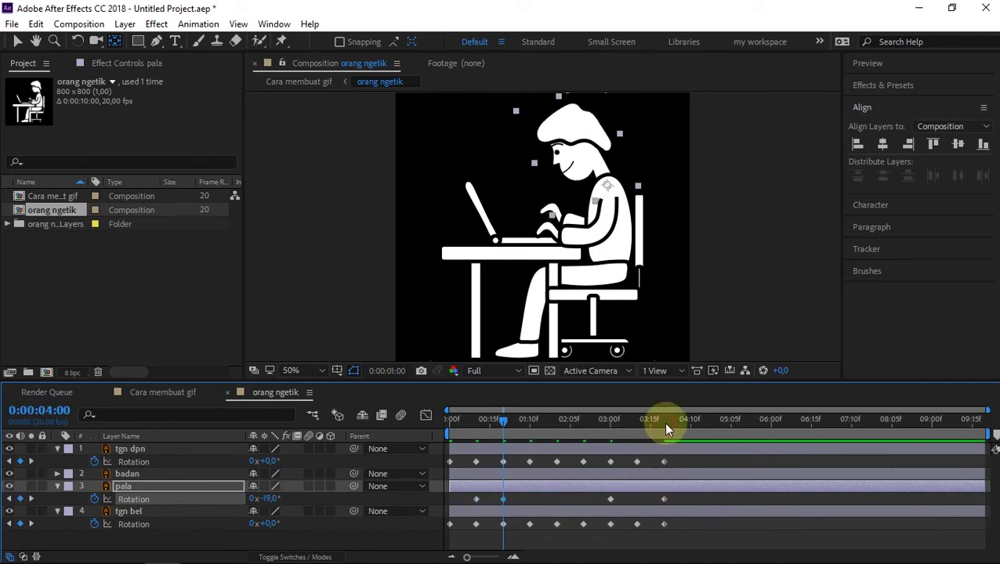
pyautogui.moveTo(667, 499); pyautogui.dragTo(636, 502)
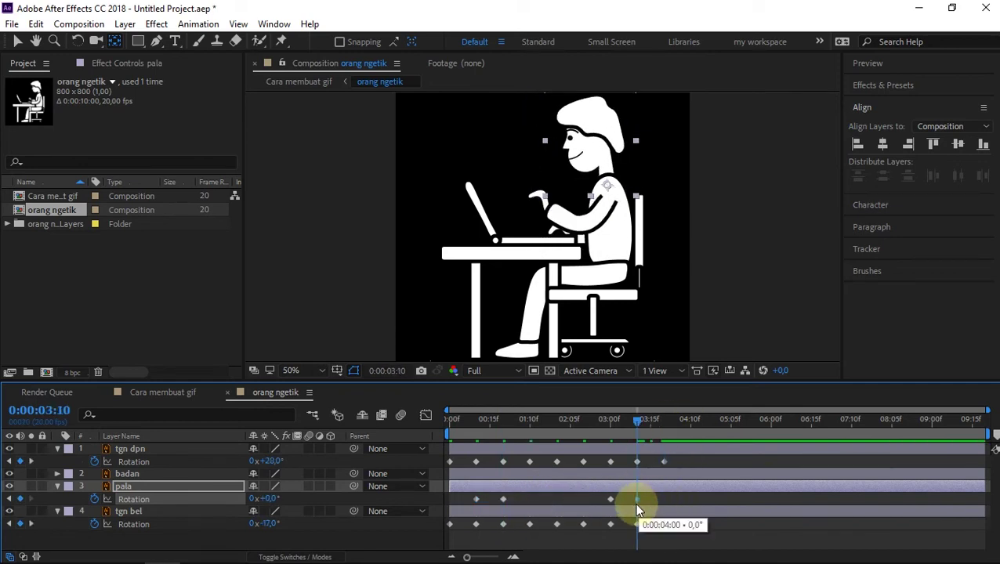
pyautogui.click(444, 431)
pyautogui.moveTo(444, 433); pyautogui.dragTo(658, 411)
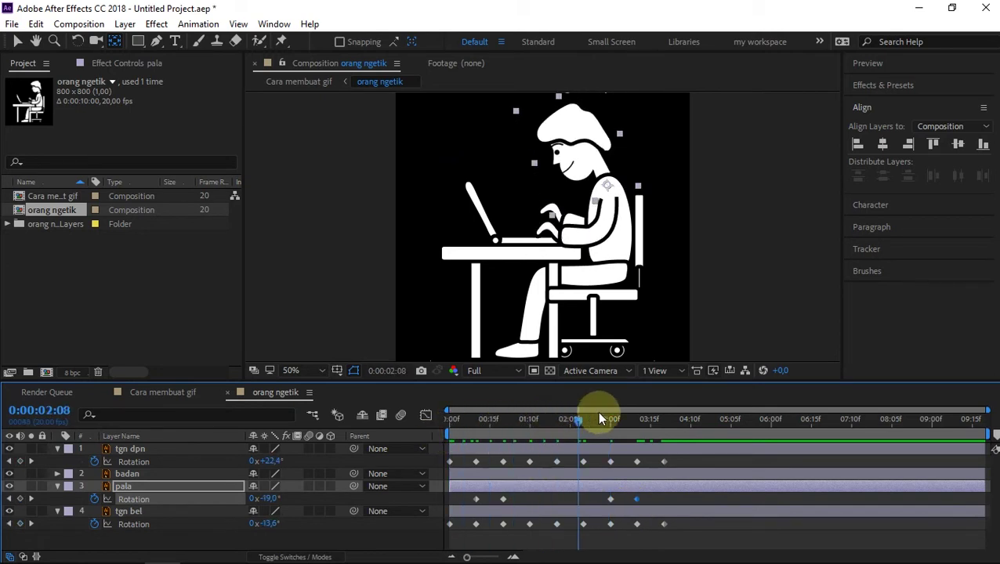
pyautogui.moveTo(658, 409); pyautogui.dragTo(663, 409)
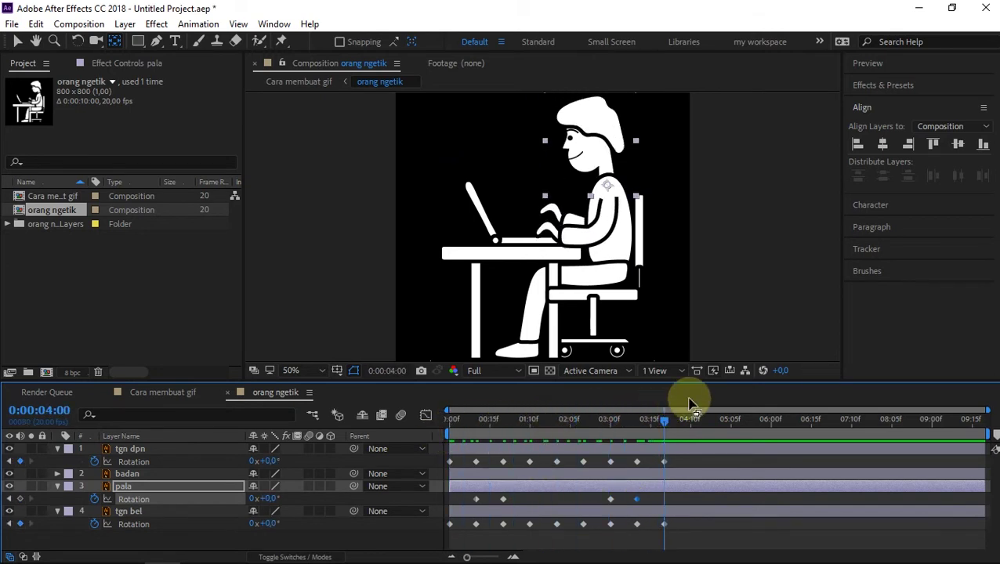
# - Save the project as 'cara buat gif.aep' in the Desktop's AE Projects folder
pyautogui.hotkey('ctrl', 's')
pyautogui.scroll(5, 74, 157)
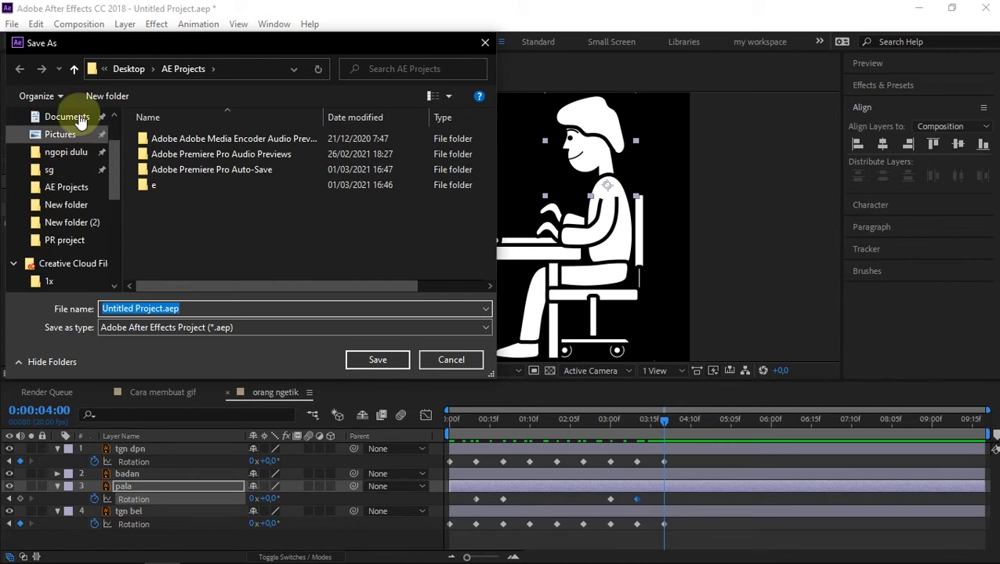
pyautogui.scroll(2, 67, 169)
pyautogui.scroll(-2, 59, 153)
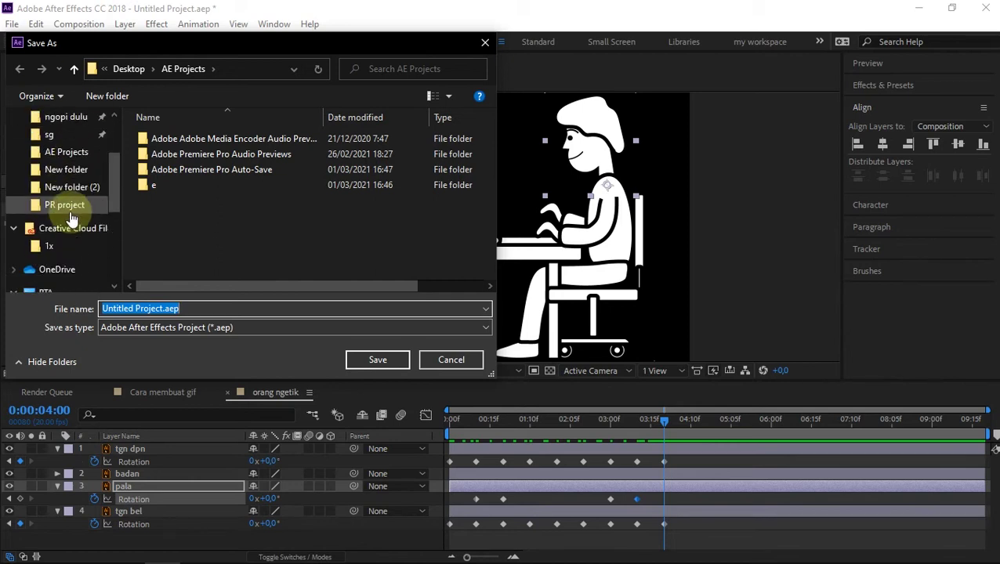
pyautogui.click(66, 152)
pyautogui.click(161, 307)
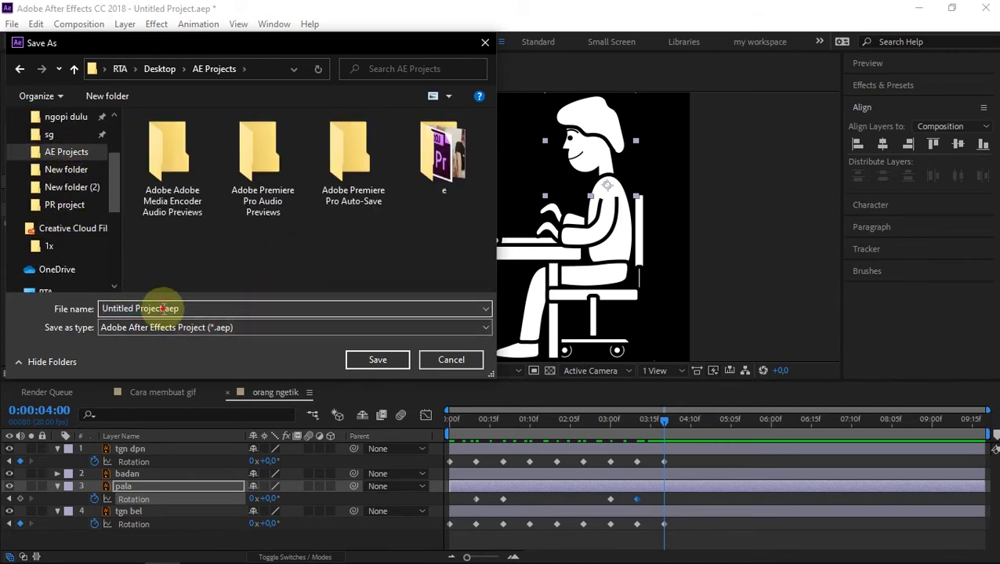
pyautogui.hotkey('shift', 'Home')
pyautogui.write('cara buat gif')
pyautogui.click(378, 360)
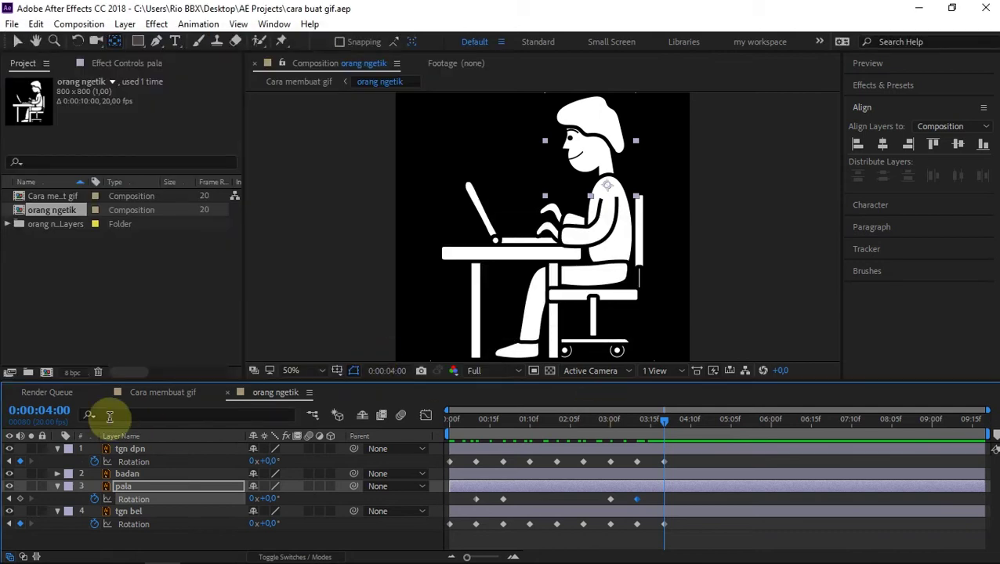
pyautogui.click(163, 391)
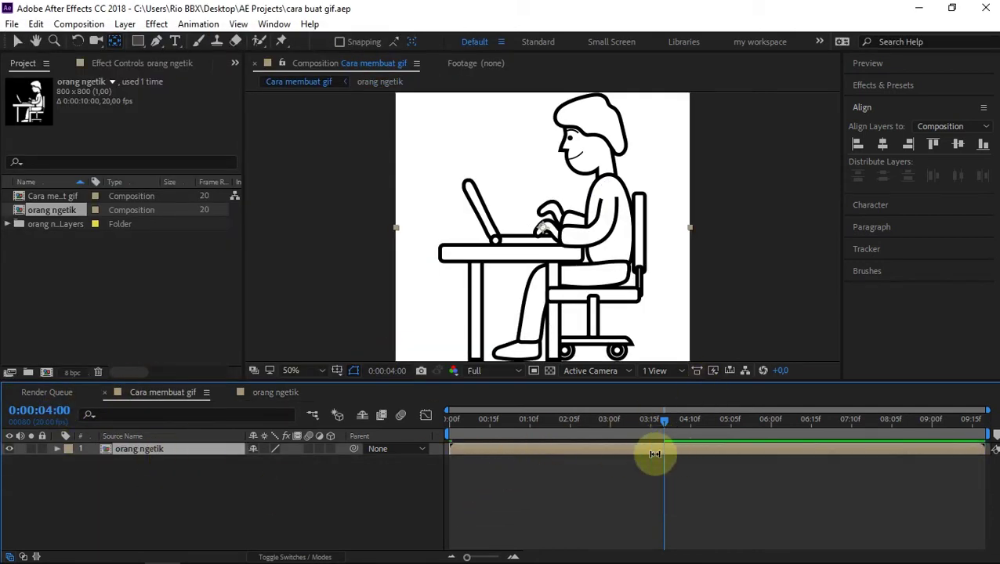
# - Trim the orang ngetik layer to end at 4:00 and preview the frames around the cut
pyautogui.hotkey('alt', ']')
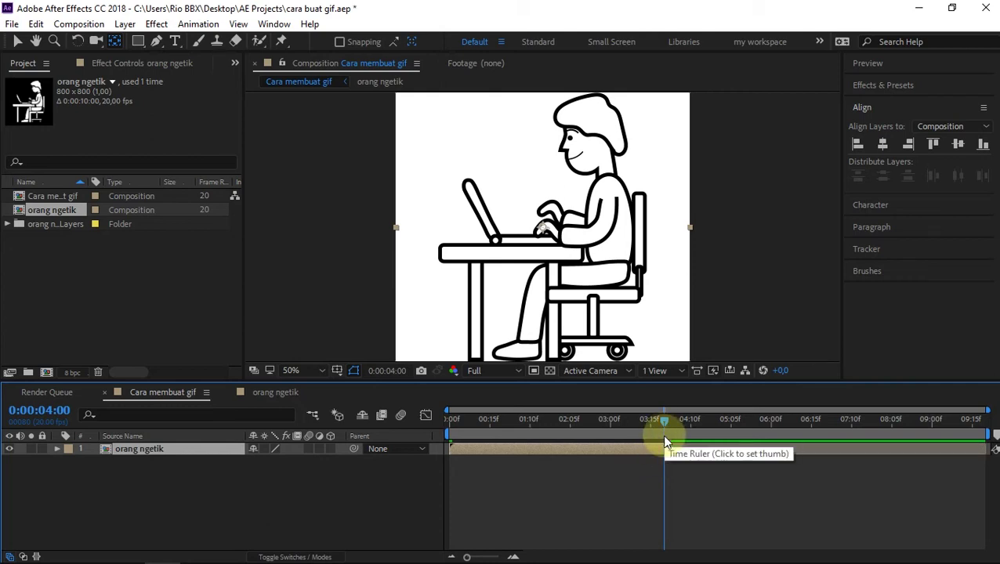
pyautogui.moveTo(661, 424)
pyautogui.mouseDown()
pyautogui.moveTo(987, 432)
pyautogui.moveTo(666, 503)
pyautogui.mouseUp()
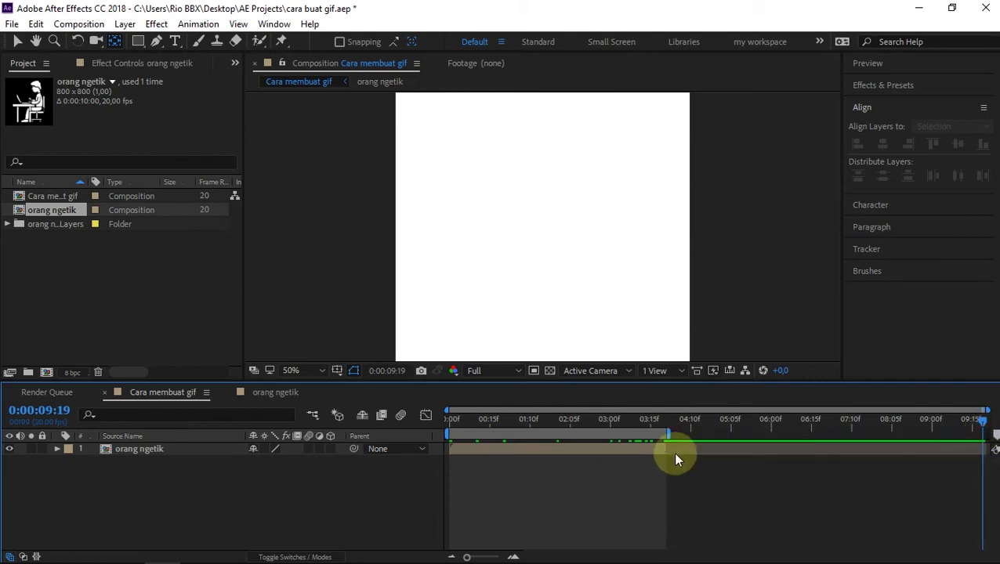
pyautogui.click(643, 417)
pyautogui.moveTo(645, 417); pyautogui.dragTo(664, 422)
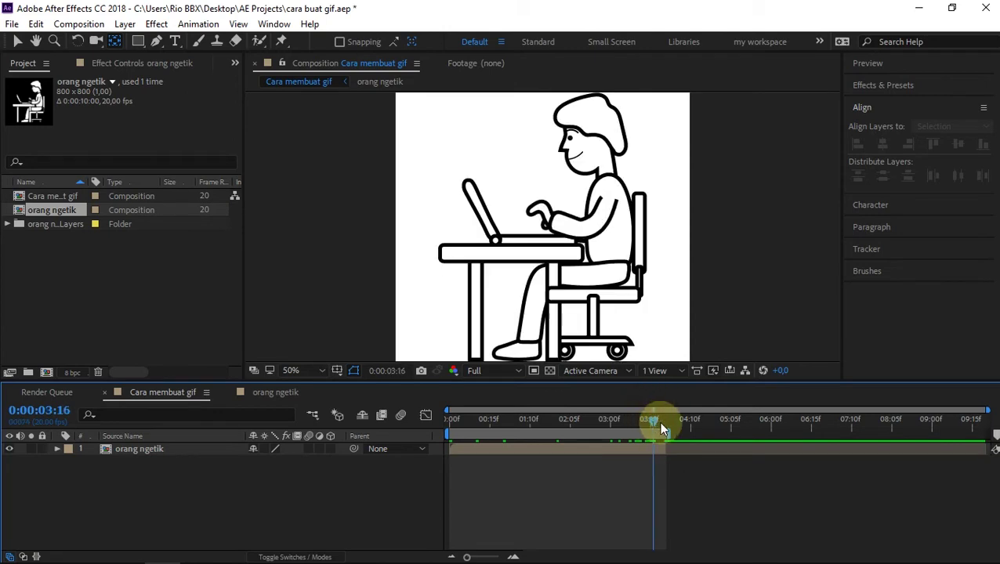
pyautogui.click(711, 427)
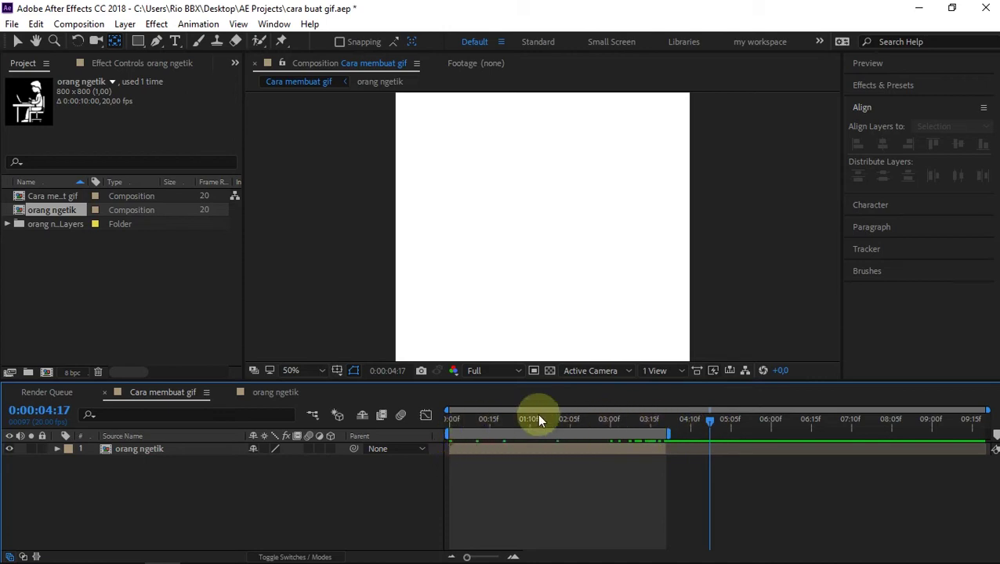
pyautogui.moveTo(568, 427); pyautogui.dragTo(562, 431)
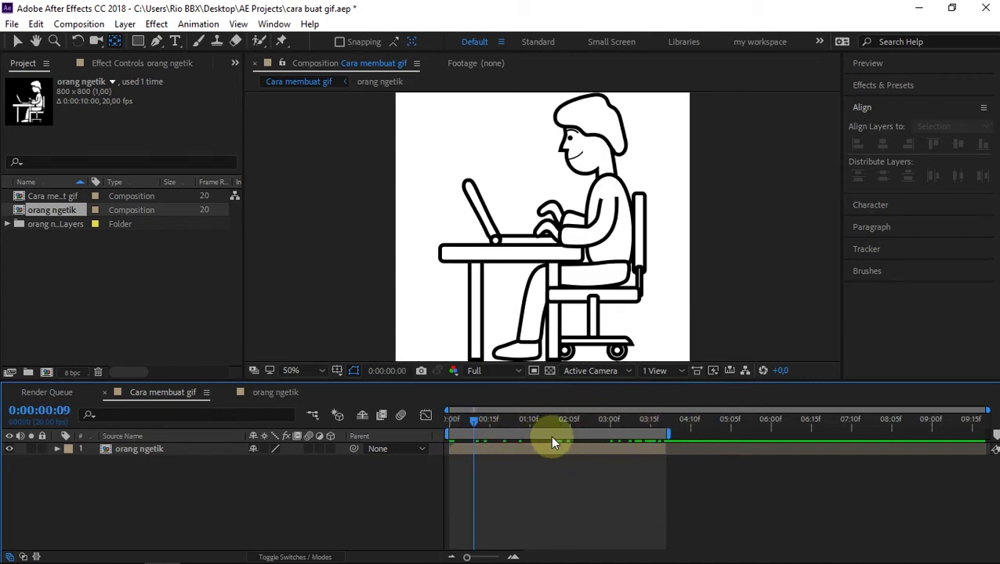
pyautogui.moveTo(616, 436); pyautogui.dragTo(661, 434)
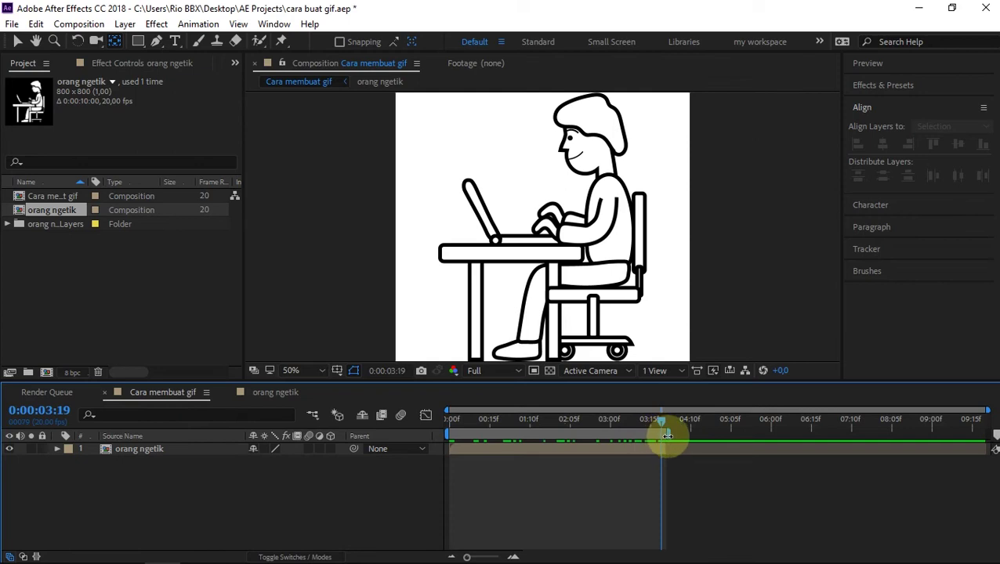
pyautogui.press('space')
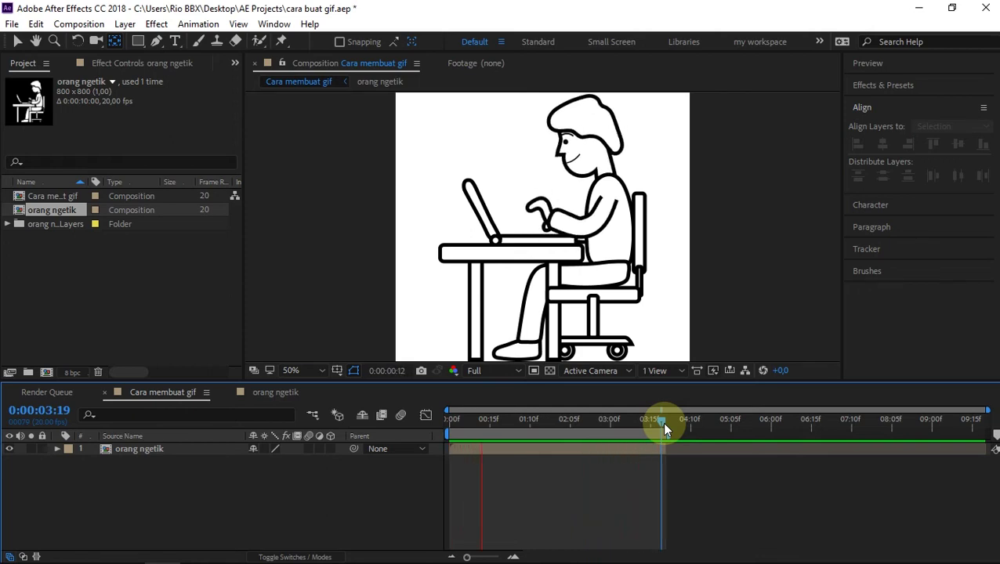
# - End the work area at about 3:20, save the project, and replay the preview
pyautogui.press('n')
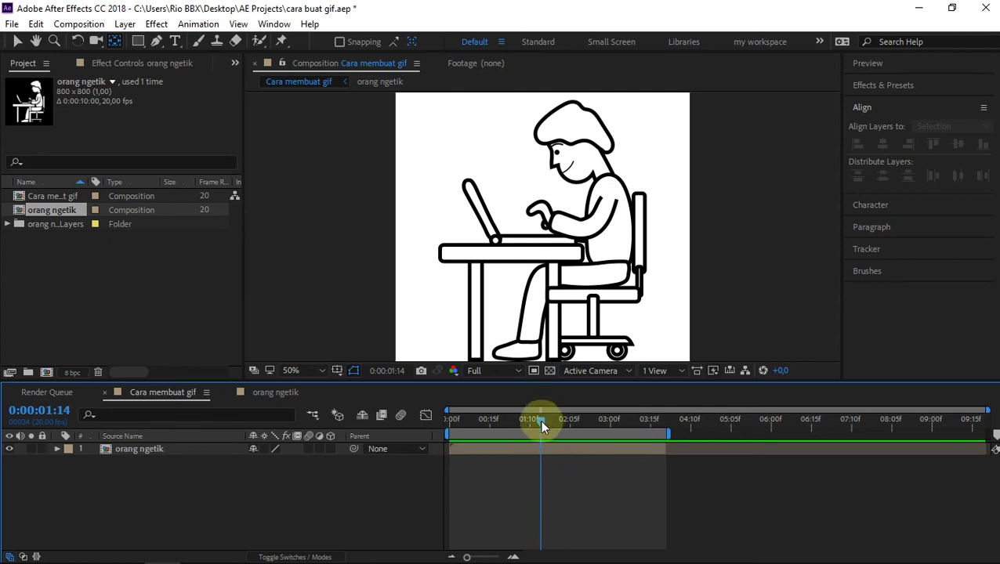
pyautogui.hotkey('ctrl', 's')
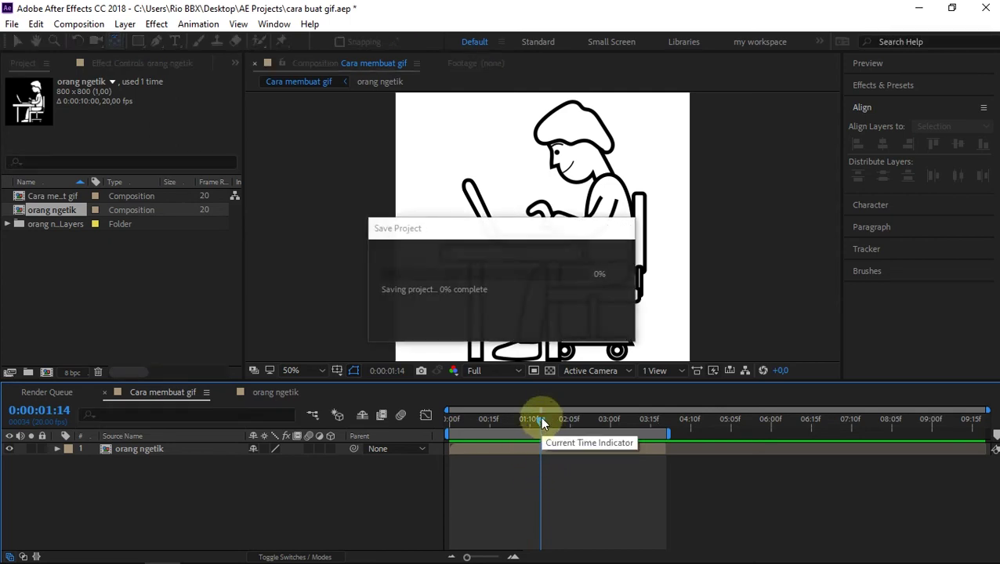
pyautogui.press('space')
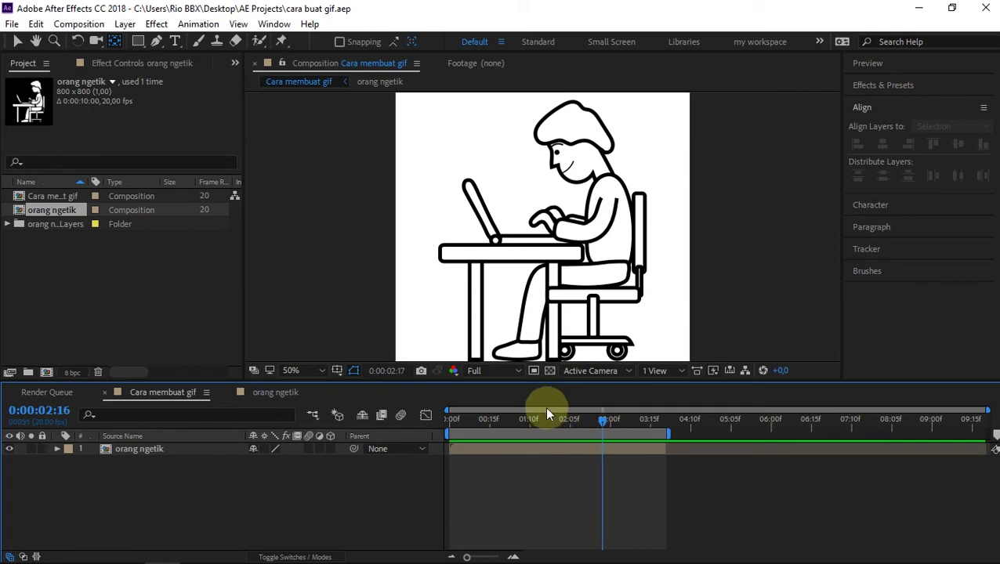
pyautogui.click(521, 418)
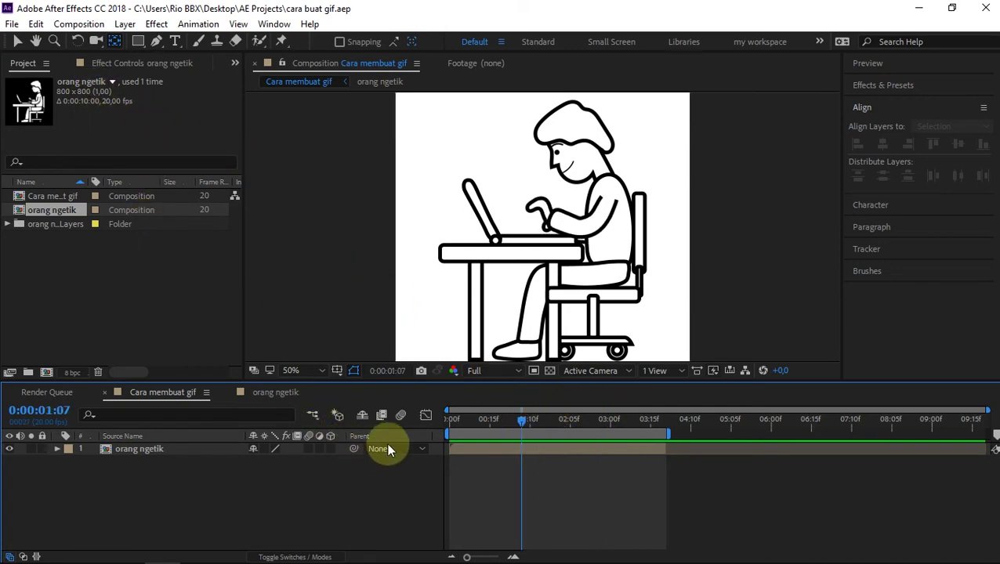
# - Queue the Cara membuat gif comp via File > Export > Add to Render Queue and open its output module
pyautogui.click(12, 24)
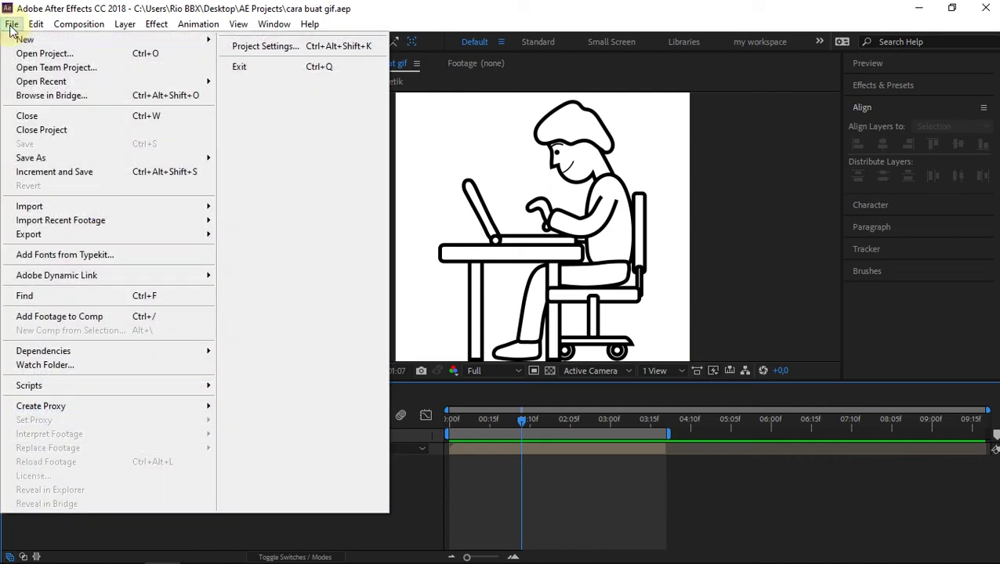
pyautogui.moveTo(89, 232)
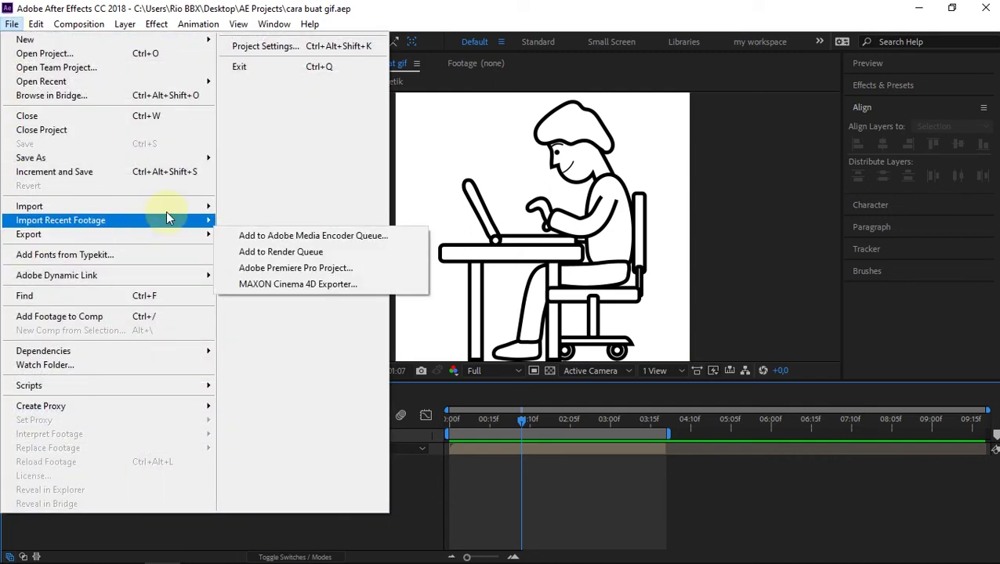
pyautogui.click(286, 259)
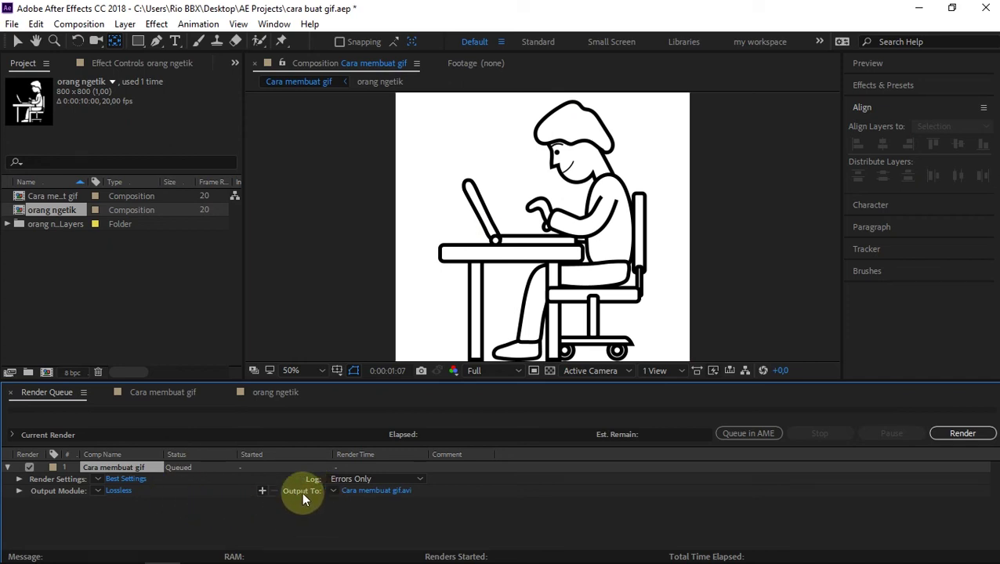
pyautogui.click(119, 491)
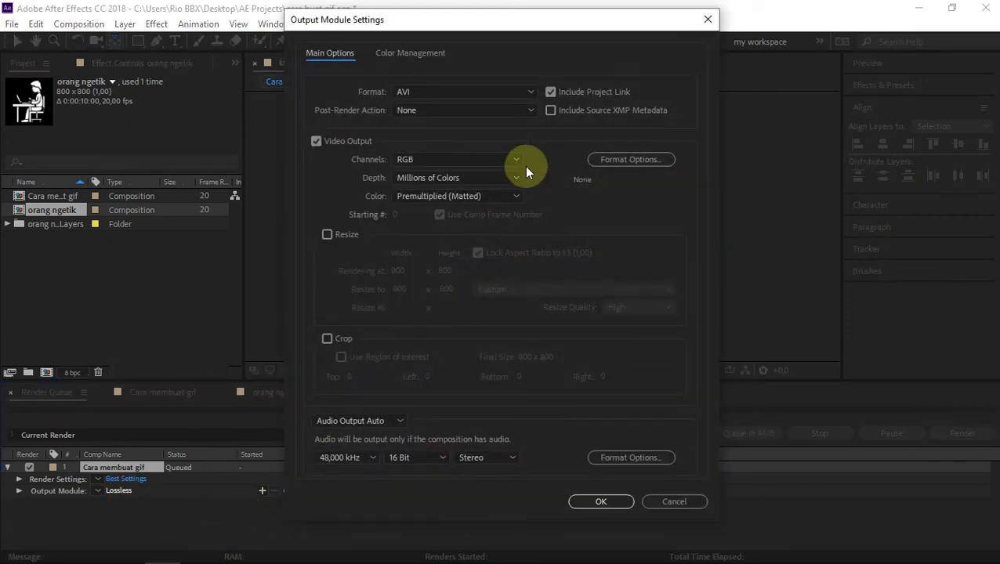
# - Try a PNG Sequence output format with an alpha channel included
pyautogui.click(473, 92)
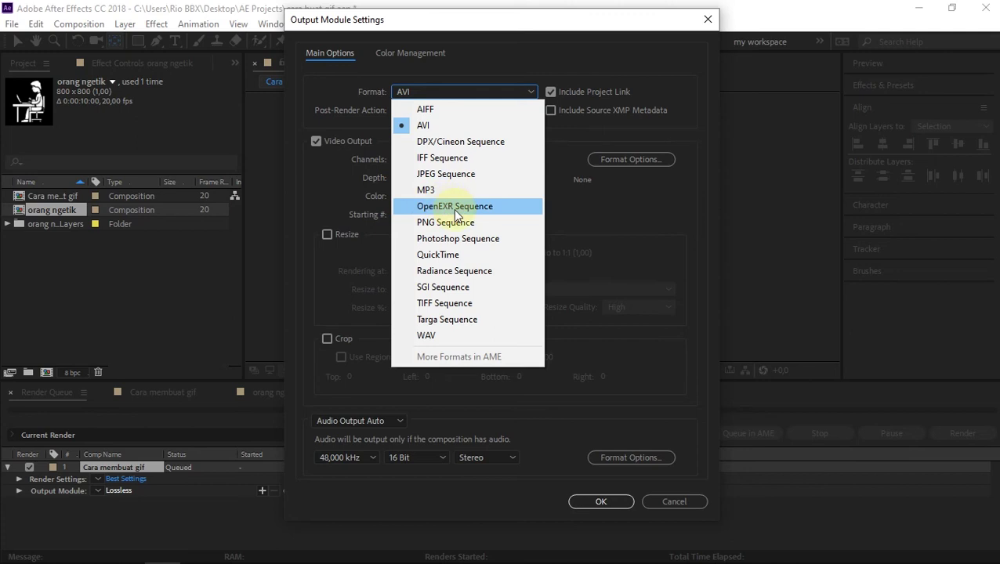
pyautogui.click(432, 226)
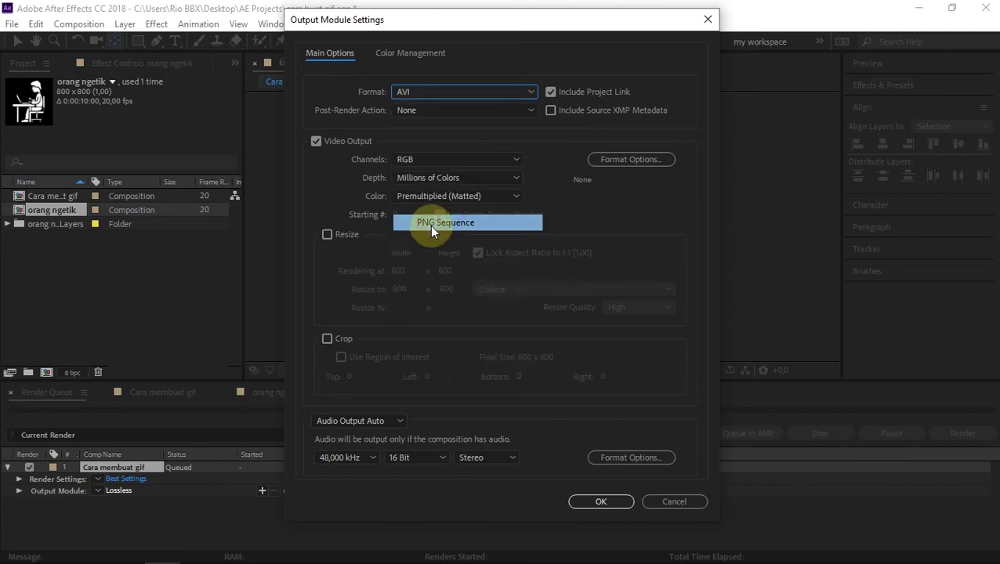
pyautogui.click(433, 161)
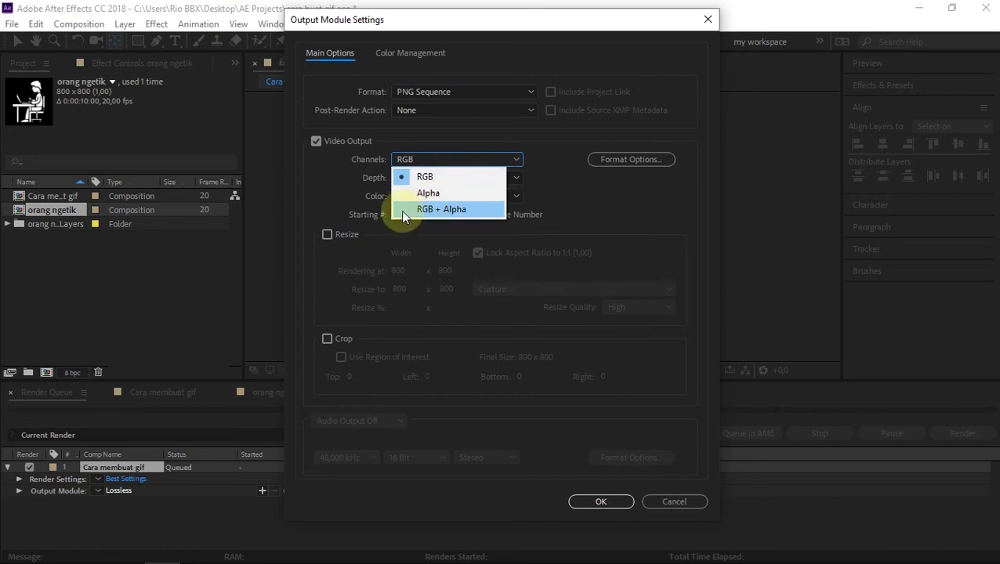
pyautogui.click(400, 210)
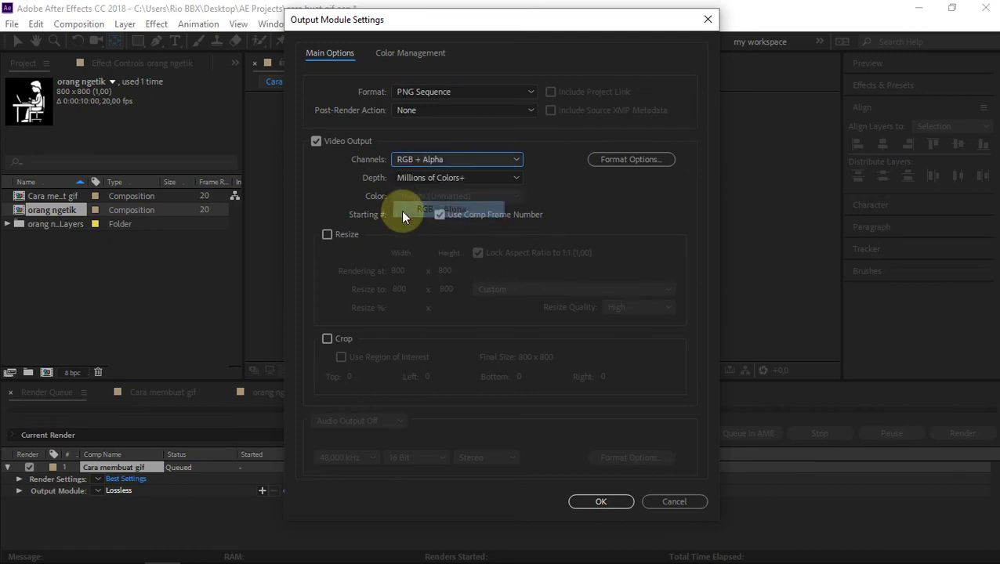
# - Switch the output format to JPEG Sequence with RGB channels and confirm the settings
pyautogui.click(453, 93)
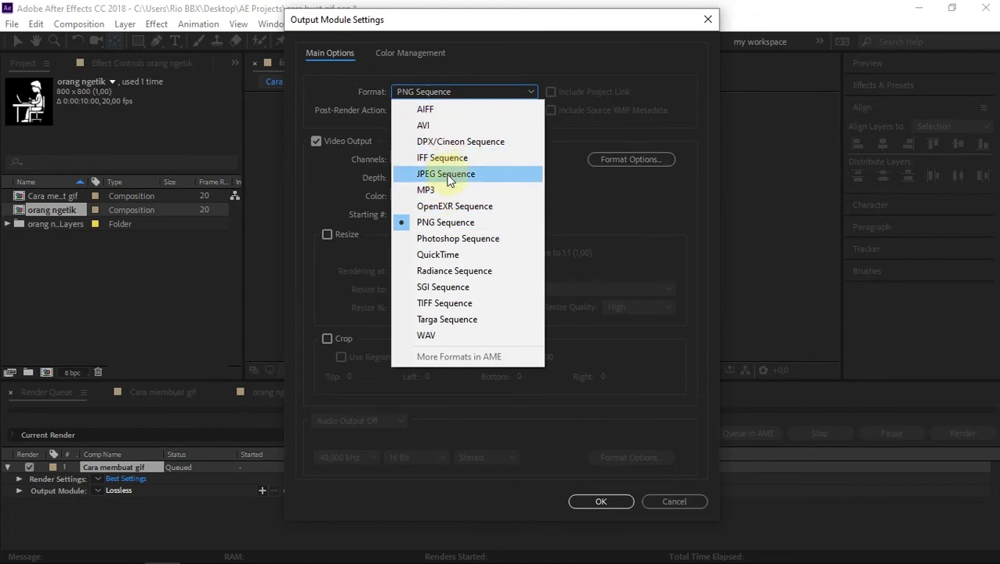
pyautogui.click(448, 175)
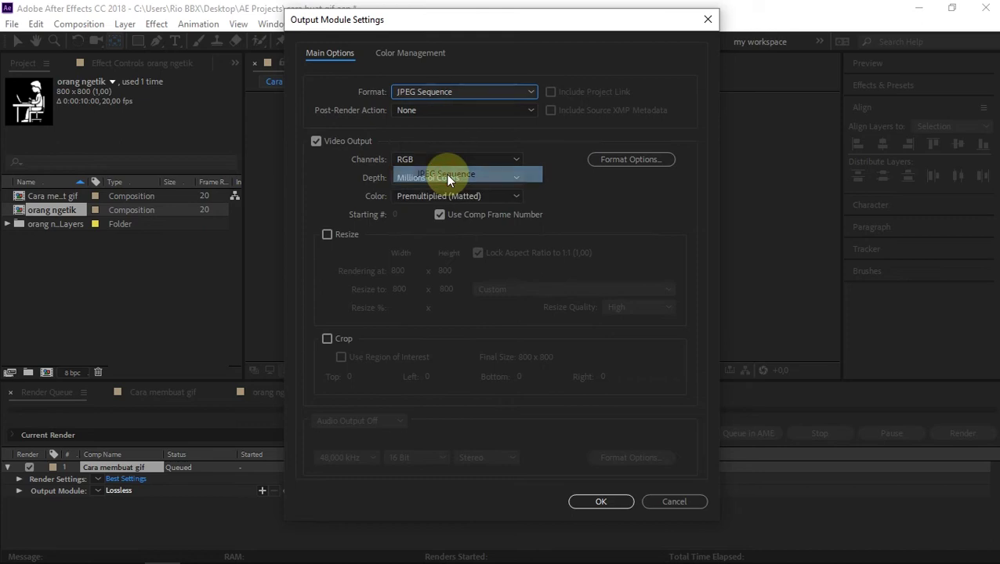
pyautogui.click(421, 160)
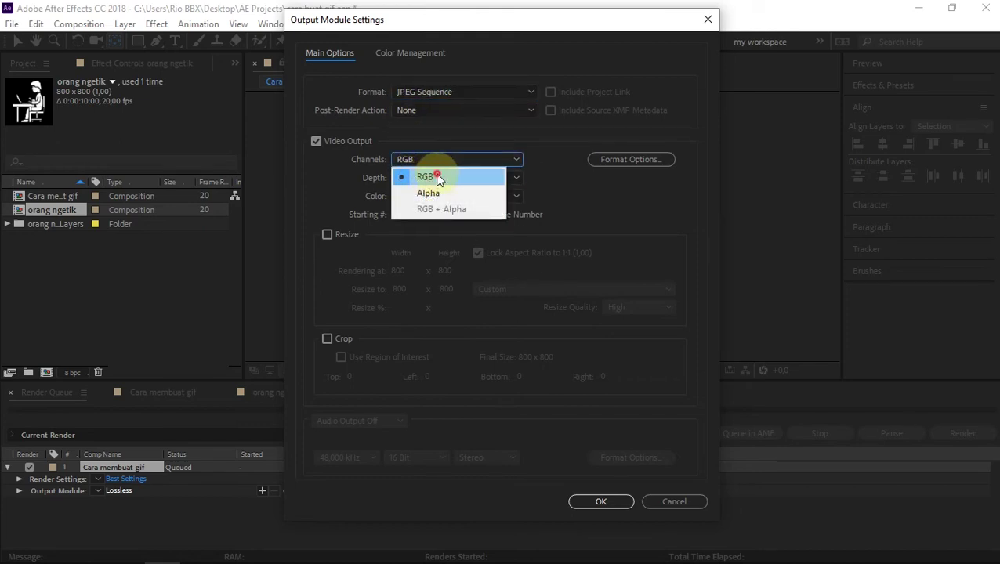
pyautogui.click(438, 178)
pyautogui.click(453, 160)
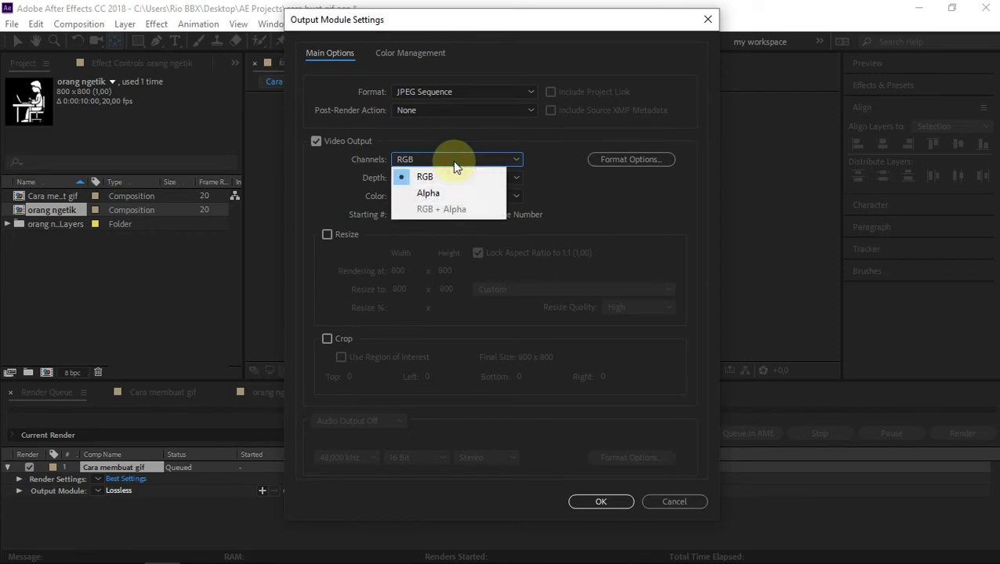
pyautogui.click(478, 161)
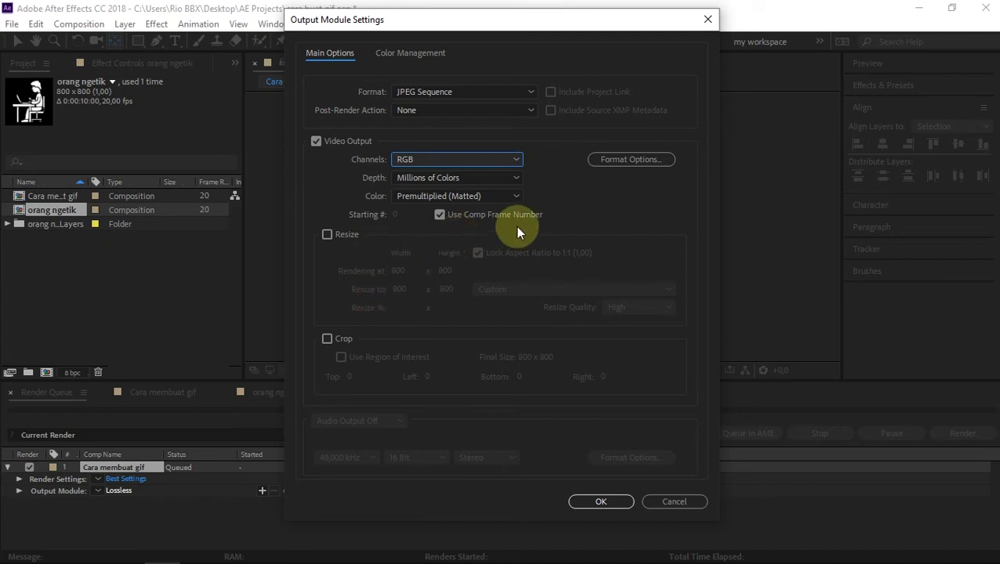
pyautogui.click(587, 501)
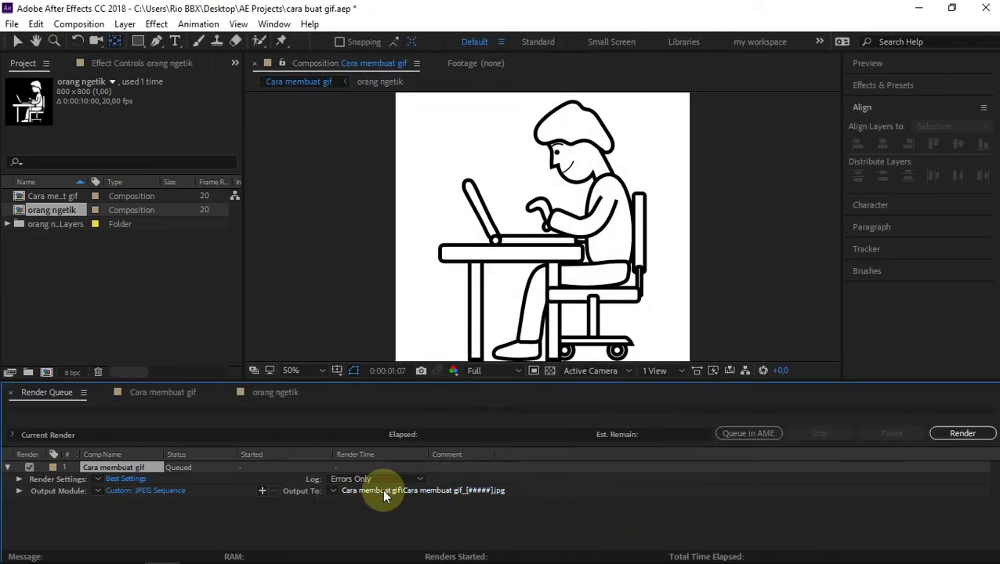
# - Save the frames into a Cara membuat gif subfolder, render the JPEG sequence, and minimize After Effects
pyautogui.click(383, 492)
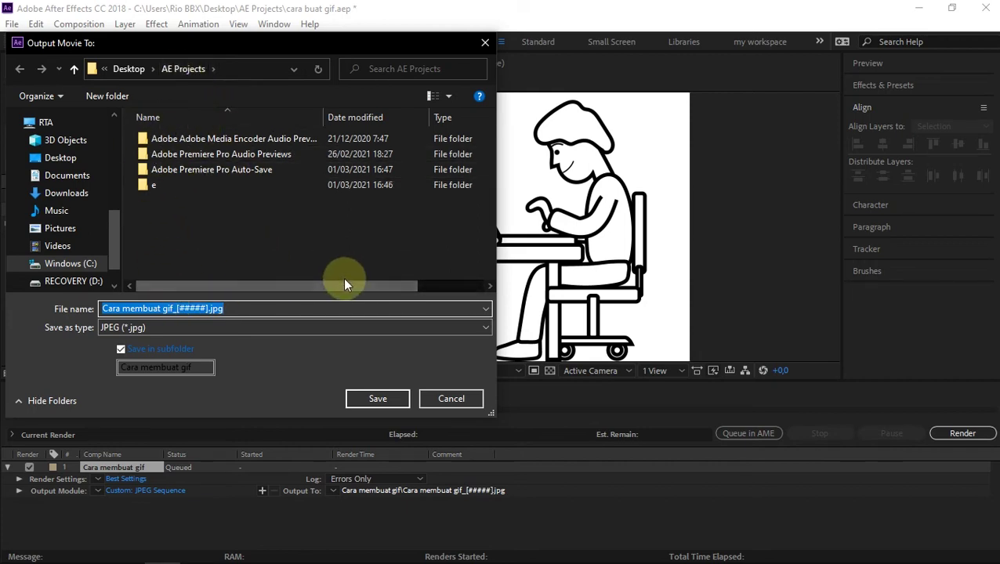
pyautogui.click(384, 403)
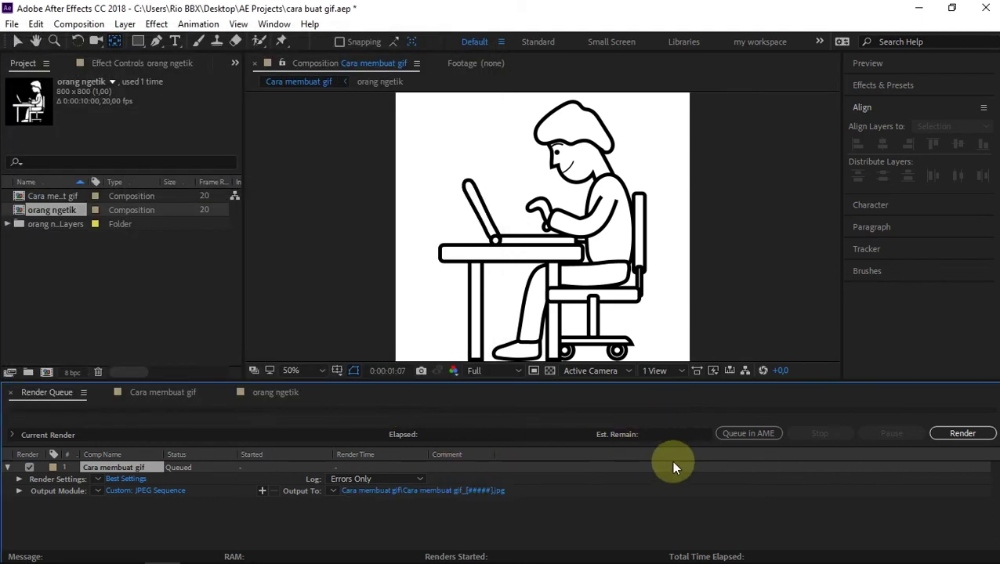
pyautogui.click(961, 439)
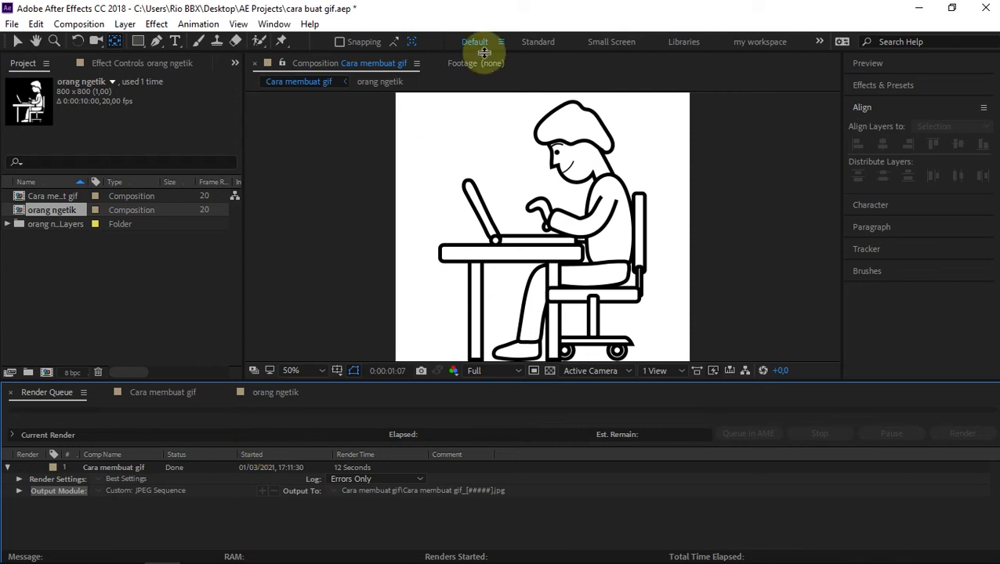
pyautogui.click(916, 7)
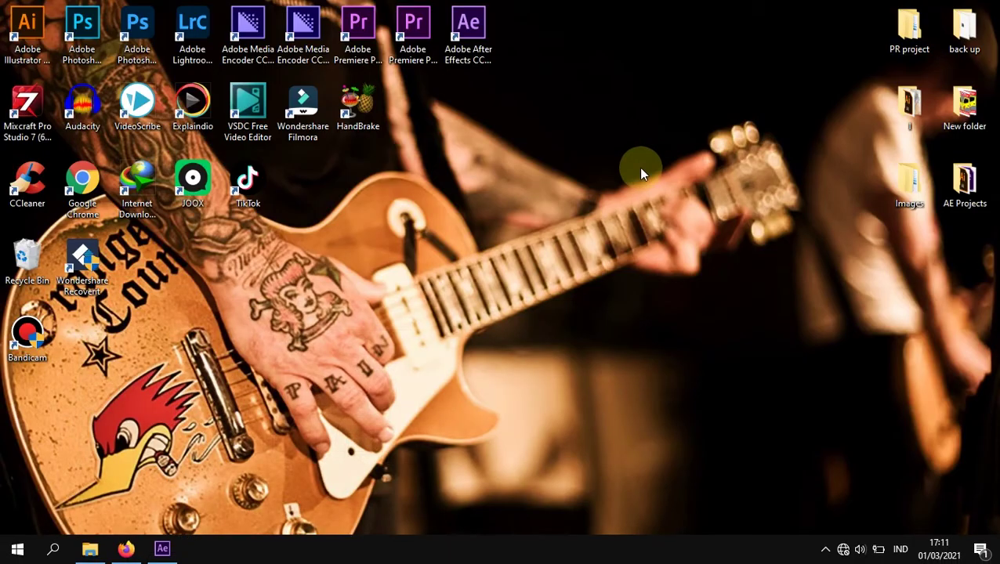
# - Open AE Projects > Cara membuat gif and check the last frame, Cara membuat gif_00080.jpg
pyautogui.click(966, 182)
pyautogui.doubleClick(967, 182)
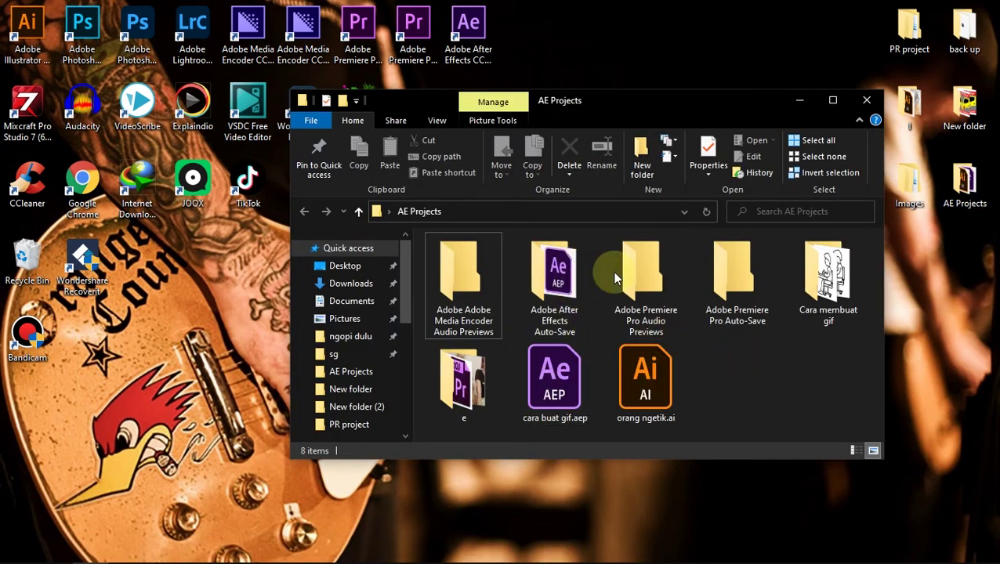
pyautogui.doubleClick(824, 274)
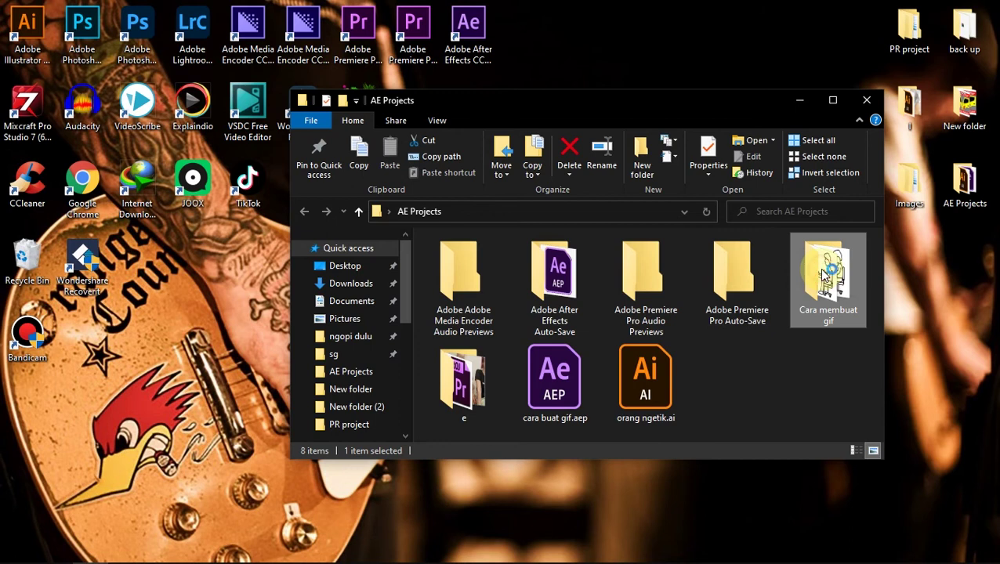
pyautogui.scroll(-1, 558, 261)
pyautogui.scroll(-6, 564, 313)
pyautogui.scroll(-2, 569, 329)
pyautogui.scroll(-5, 558, 352)
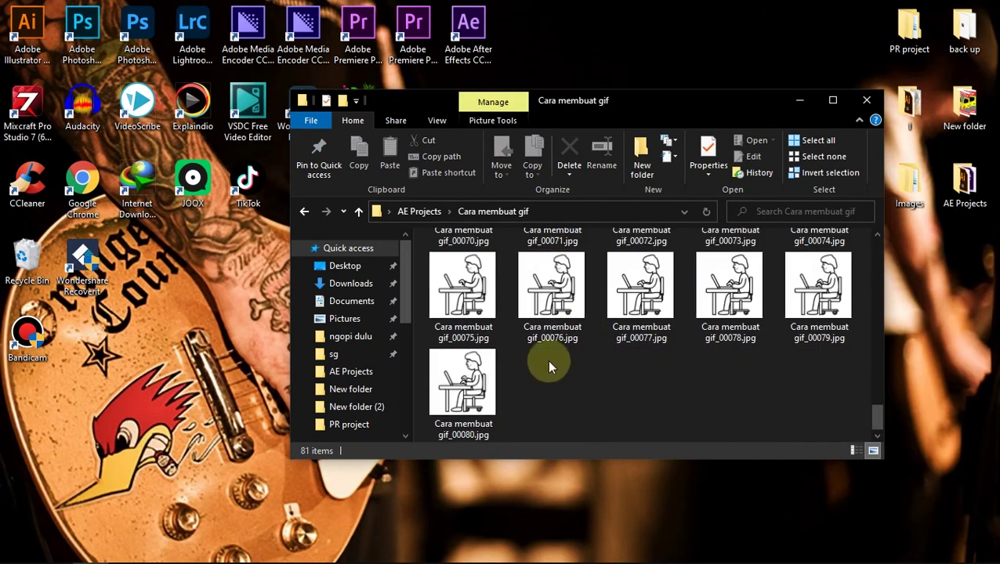
pyautogui.click(493, 403)
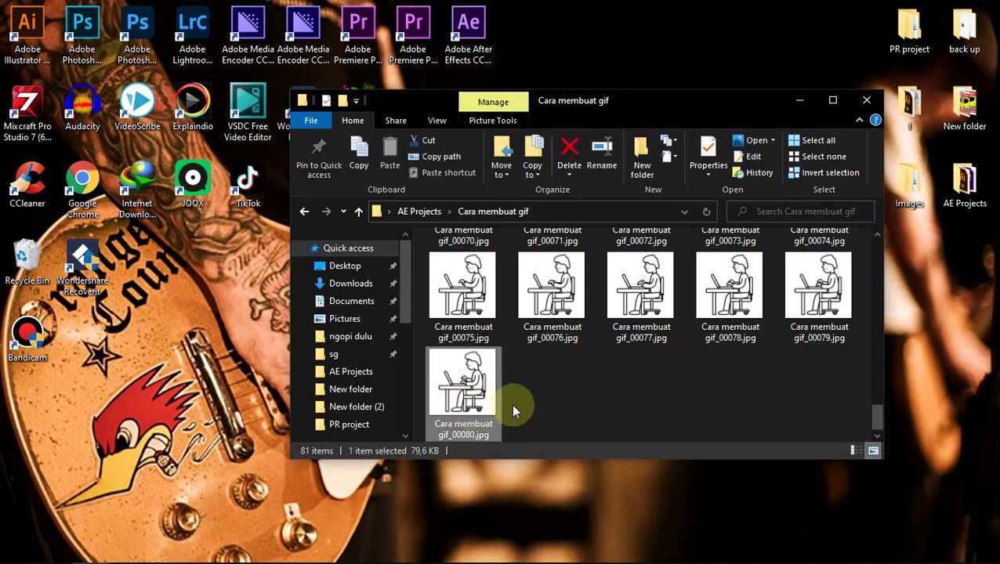
# - Return to the early frames, select Cara membuat gif_00005.jpg, and launch Photoshop
pyautogui.scroll(5, 529, 368)
pyautogui.scroll(5, 533, 344)
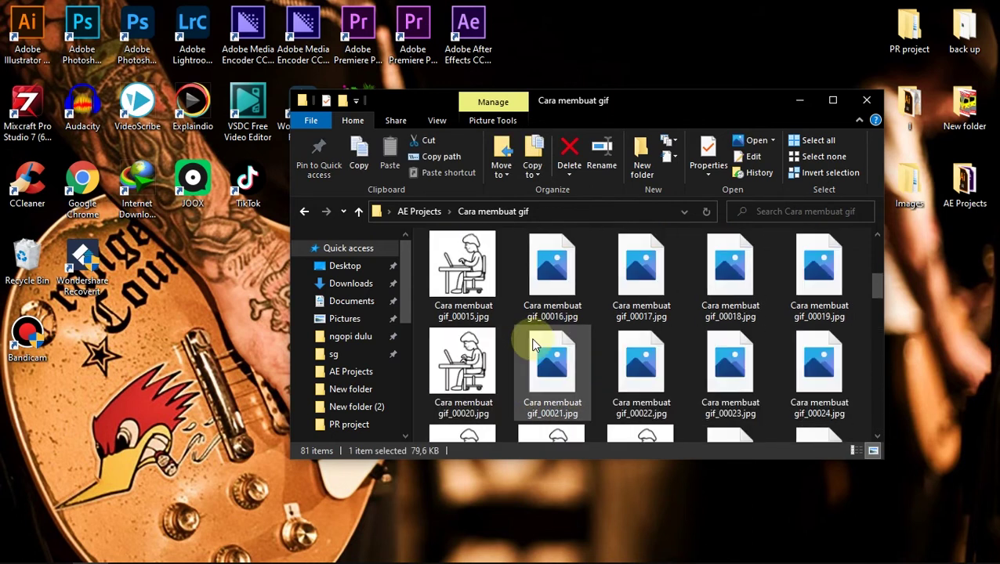
pyautogui.scroll(2, 525, 341)
pyautogui.scroll(2, 517, 339)
pyautogui.click(478, 360)
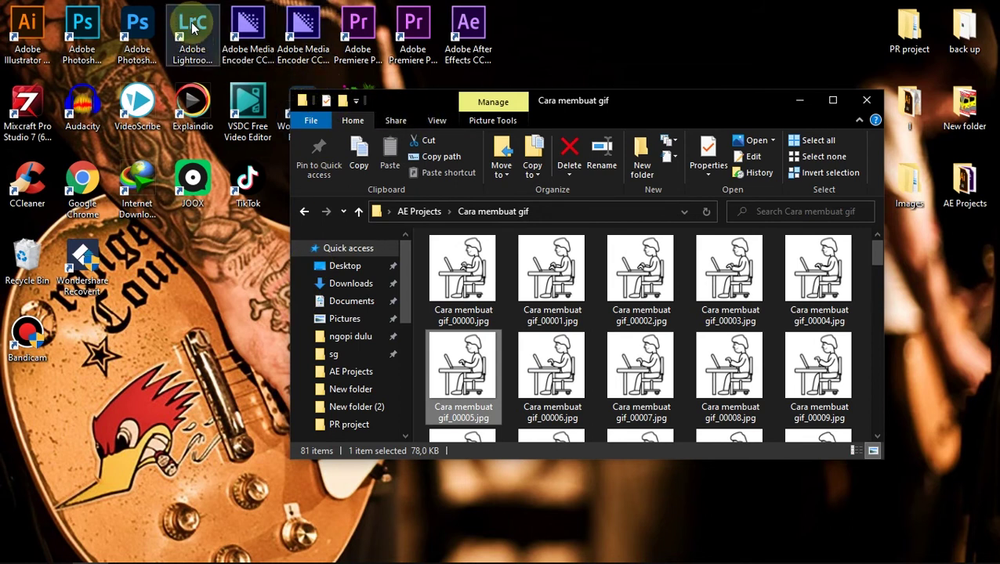
pyautogui.doubleClick(88, 56)
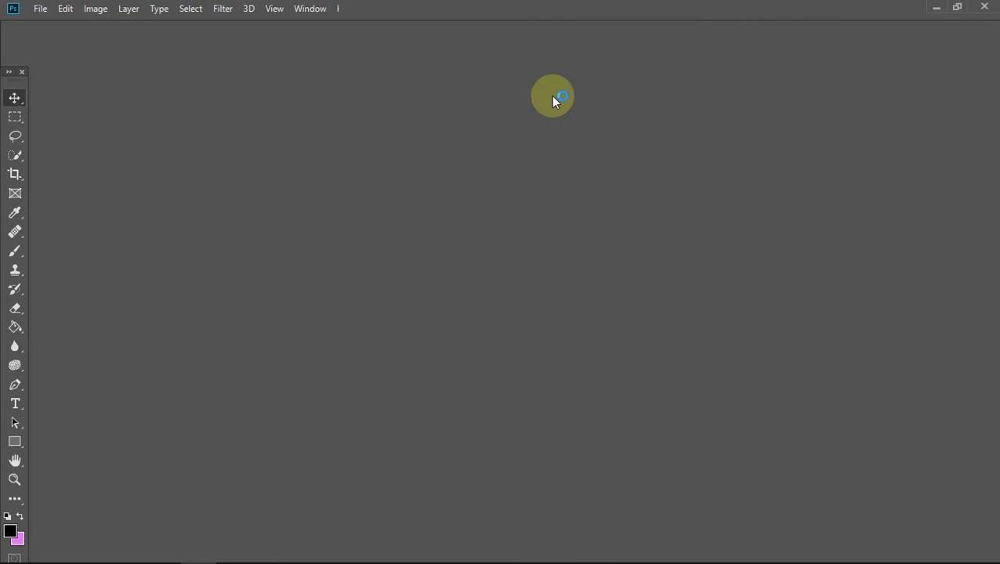
# - Drag Cara membuat gif_00000.jpg from the frames folder into Photoshop to open it
pyautogui.click(89, 548)
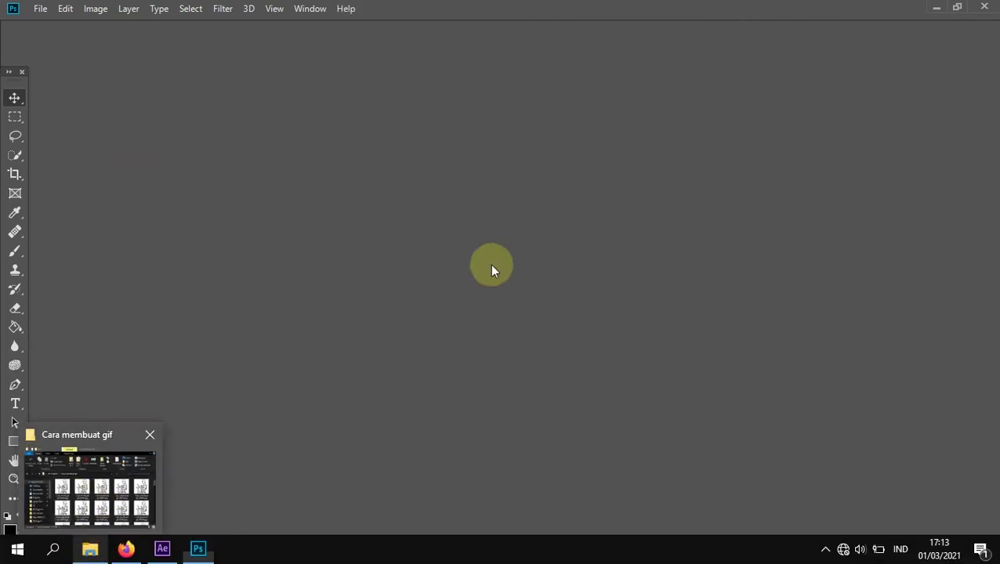
pyautogui.click(676, 205)
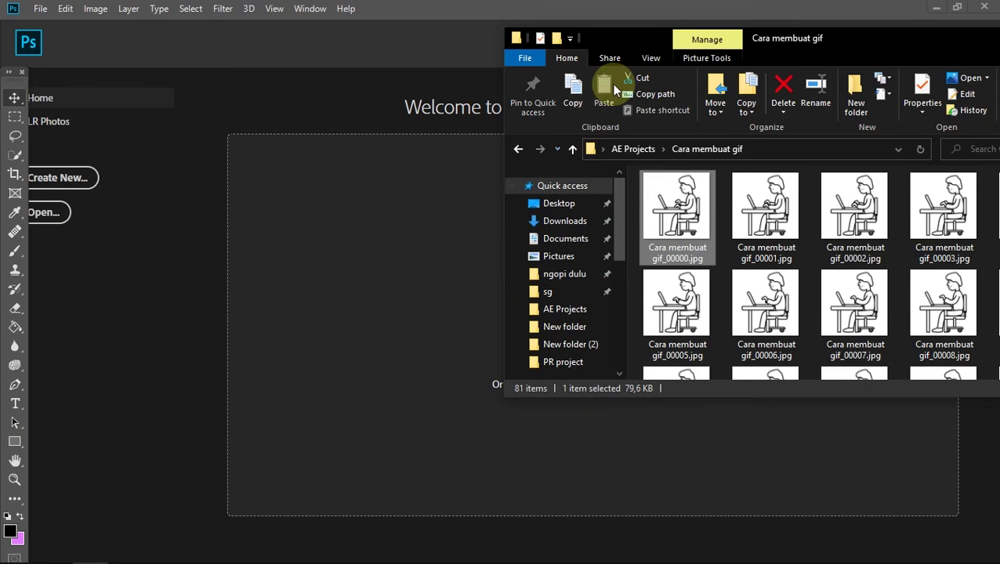
pyautogui.moveTo(673, 44); pyautogui.dragTo(837, 69)
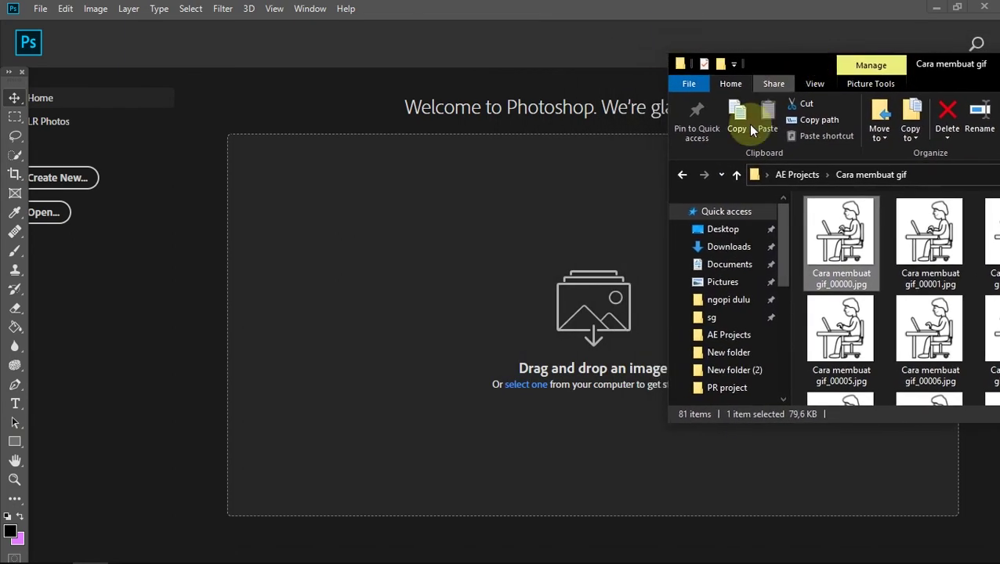
pyautogui.moveTo(833, 246)
pyautogui.mouseDown()
pyautogui.moveTo(584, 325)
pyautogui.moveTo(830, 227)
pyautogui.mouseUp()
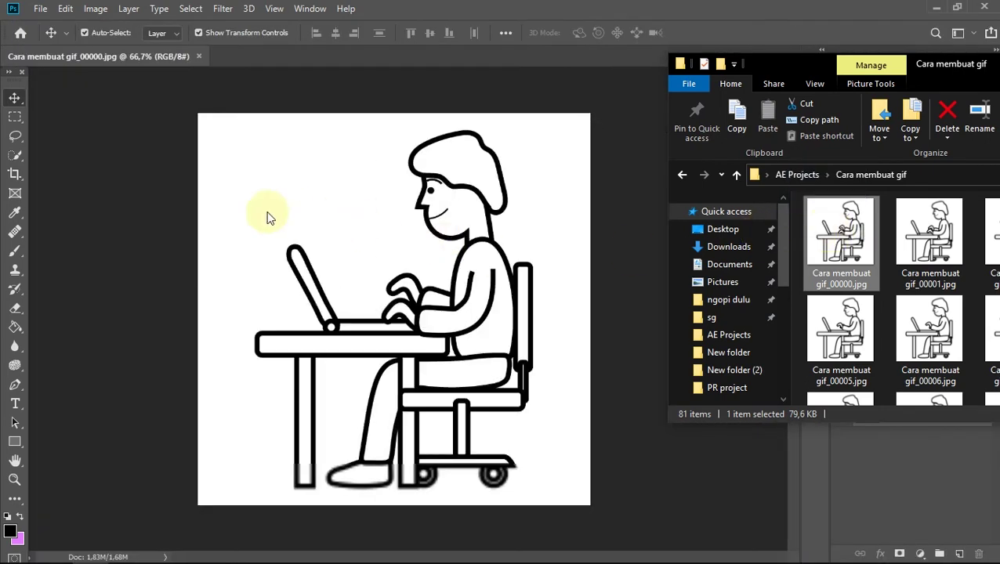
pyautogui.click(156, 262)
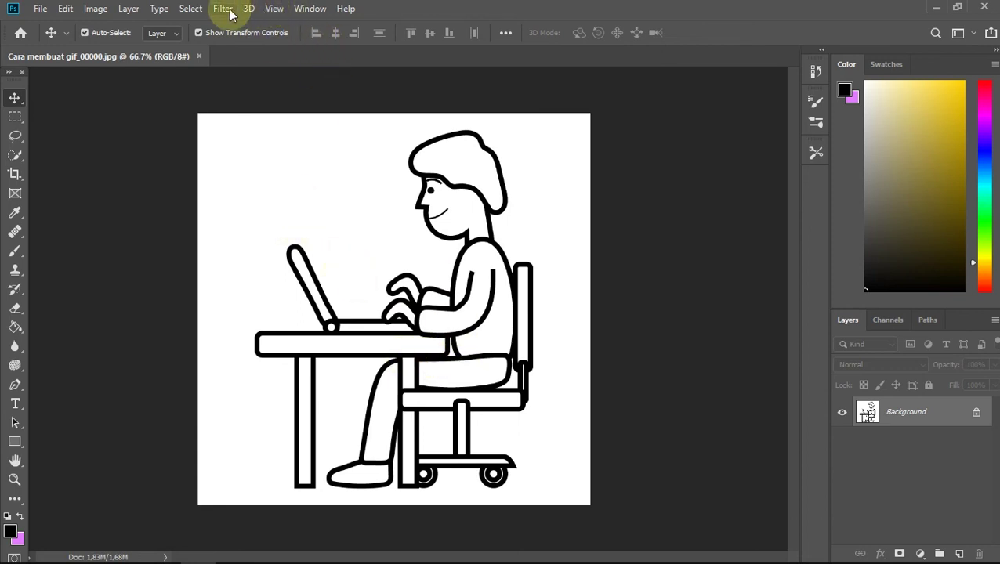
# - Switch Photoshop to the Motion workspace through Window > Workspace and view the Timeline options
pyautogui.click(310, 7)
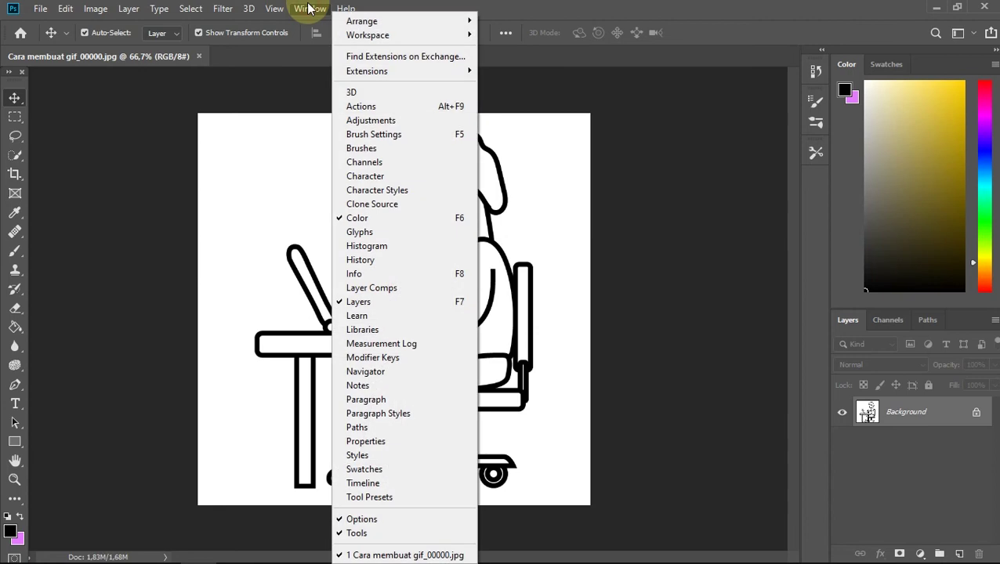
pyautogui.moveTo(393, 44)
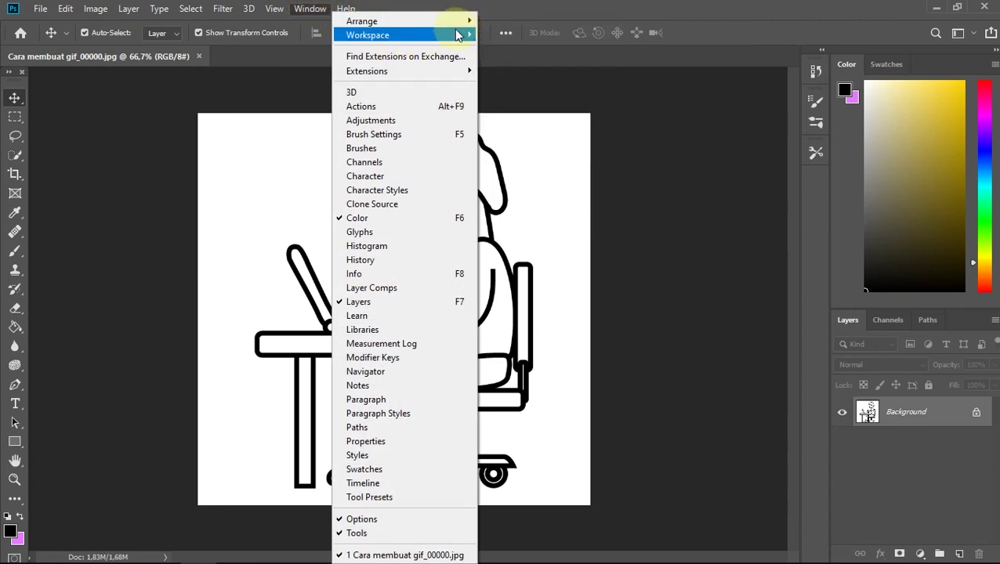
pyautogui.moveTo(474, 36)
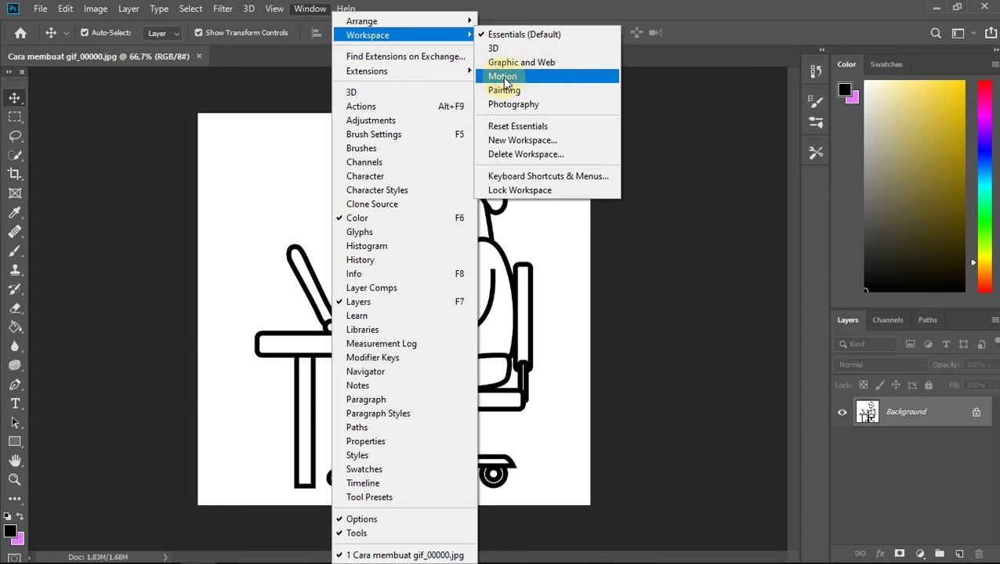
pyautogui.click(503, 78)
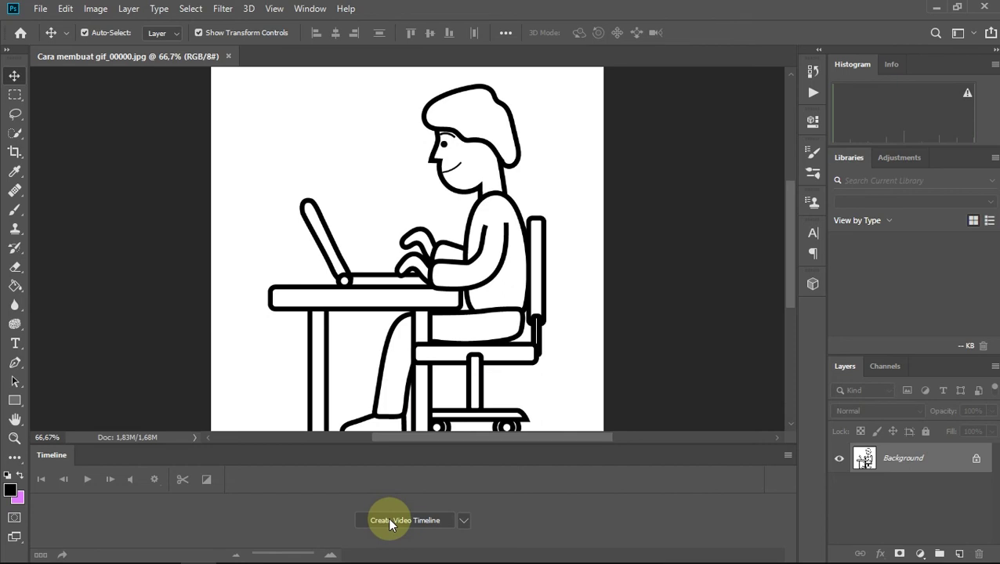
pyautogui.click(463, 519)
# - Add the JPEG frames from AE Projects > Cara membuat gif as an image-sequence video layer
pyautogui.click(461, 520)
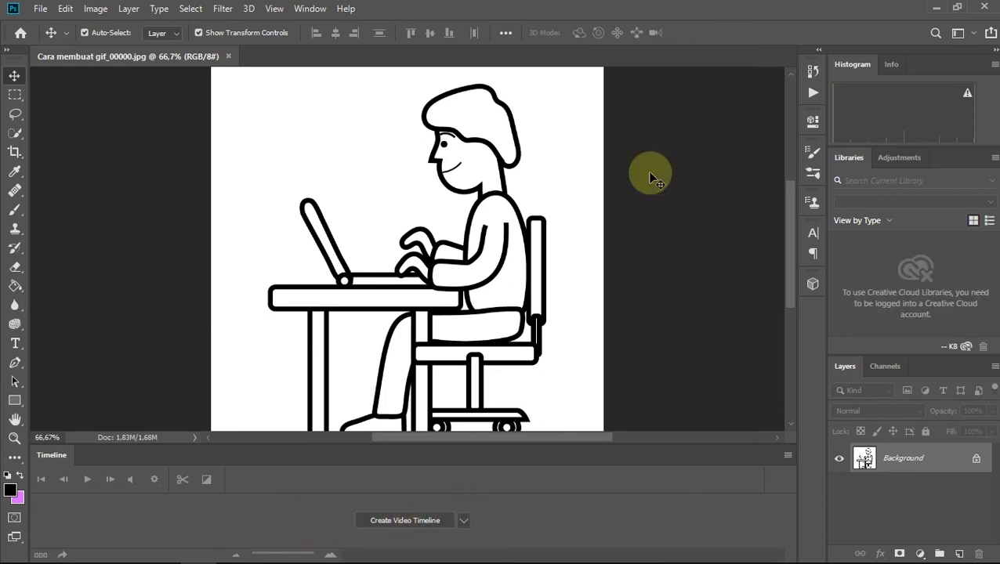
pyautogui.click(129, 8)
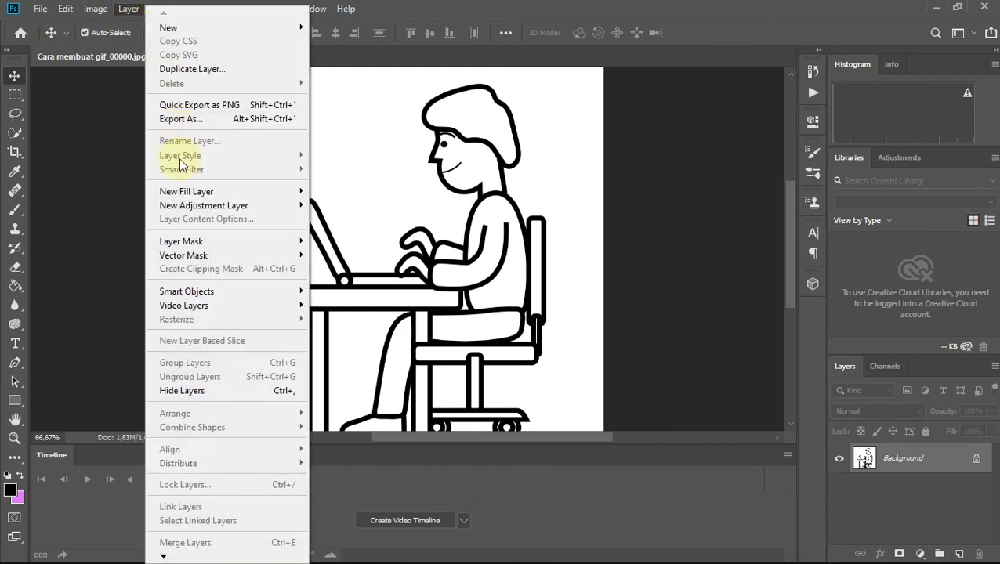
pyautogui.moveTo(191, 311)
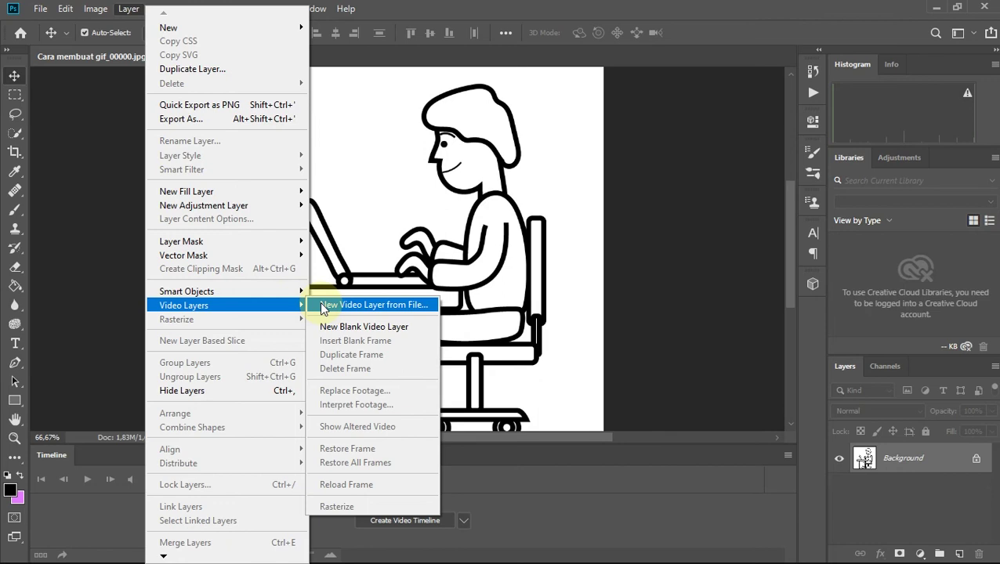
pyautogui.click(371, 306)
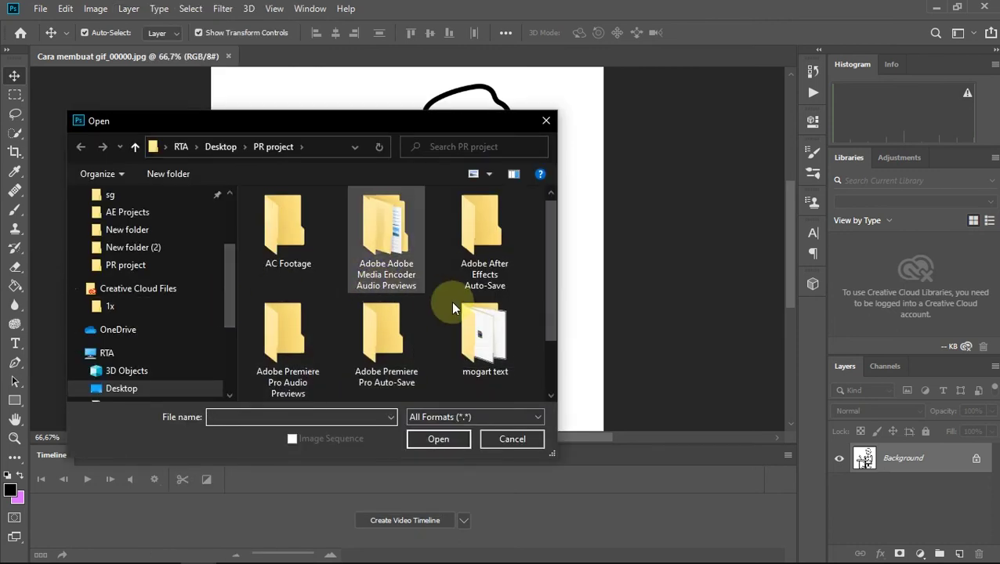
pyautogui.scroll(2, 149, 313)
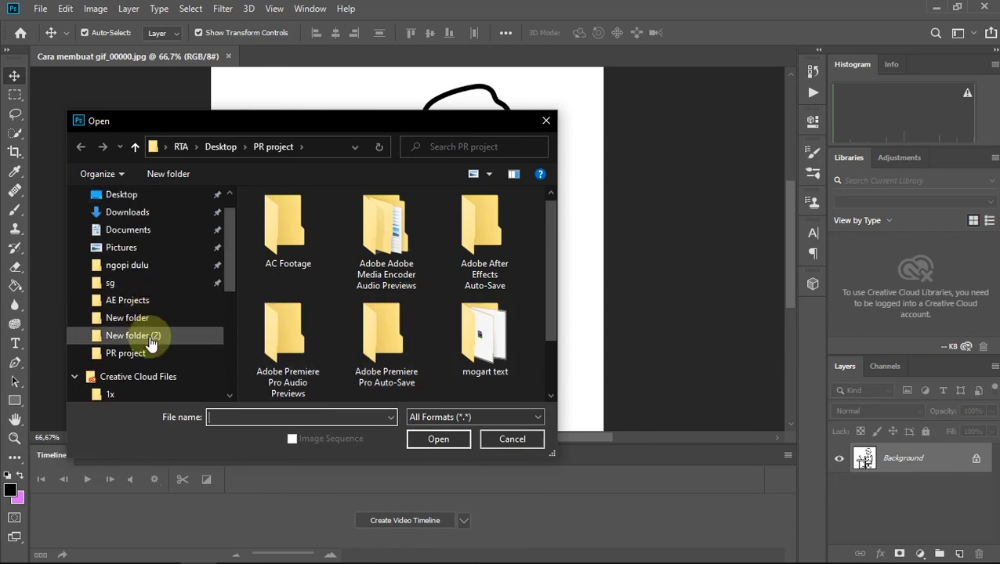
pyautogui.scroll(1, 149, 337)
pyautogui.click(147, 330)
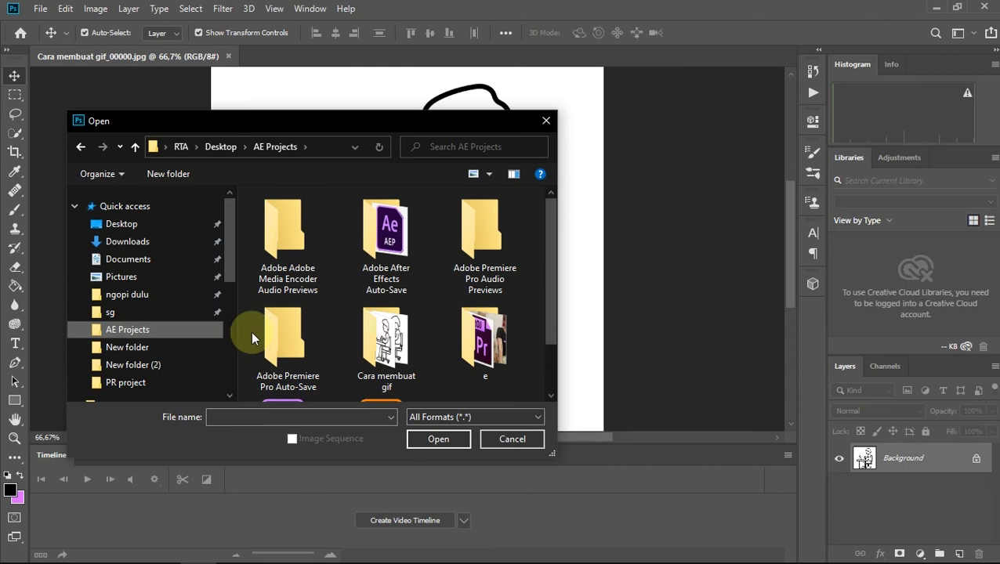
pyautogui.click(386, 332)
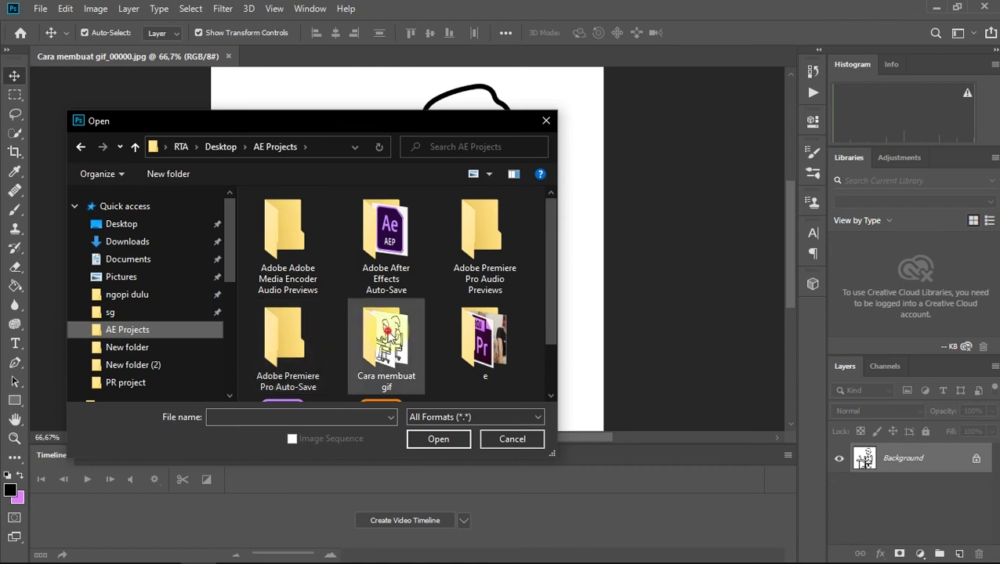
pyautogui.click(439, 439)
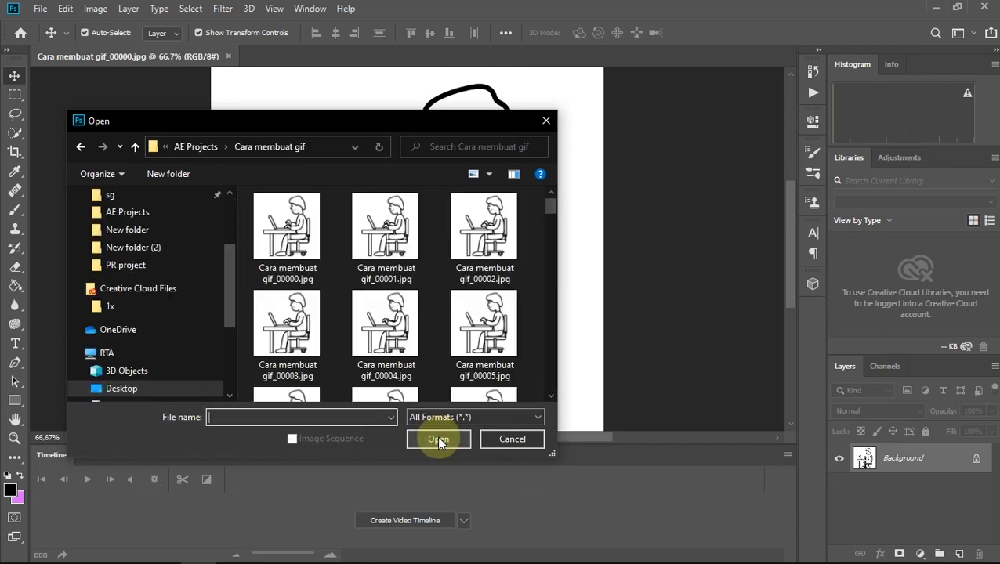
pyautogui.click(437, 439)
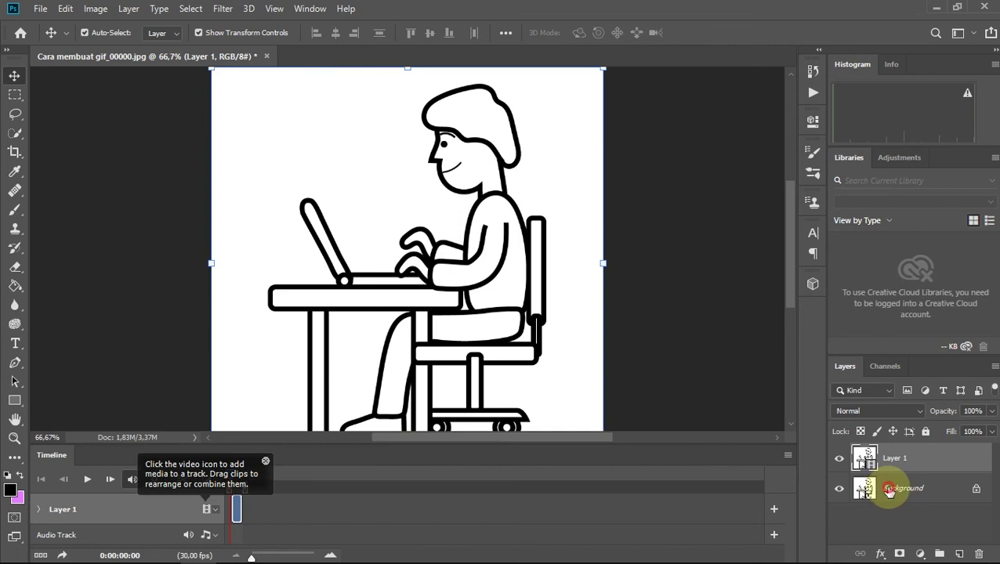
# - Unlock and delete the Background layer, then scrub the Layer 1 clip to check the animation
pyautogui.click(889, 490)
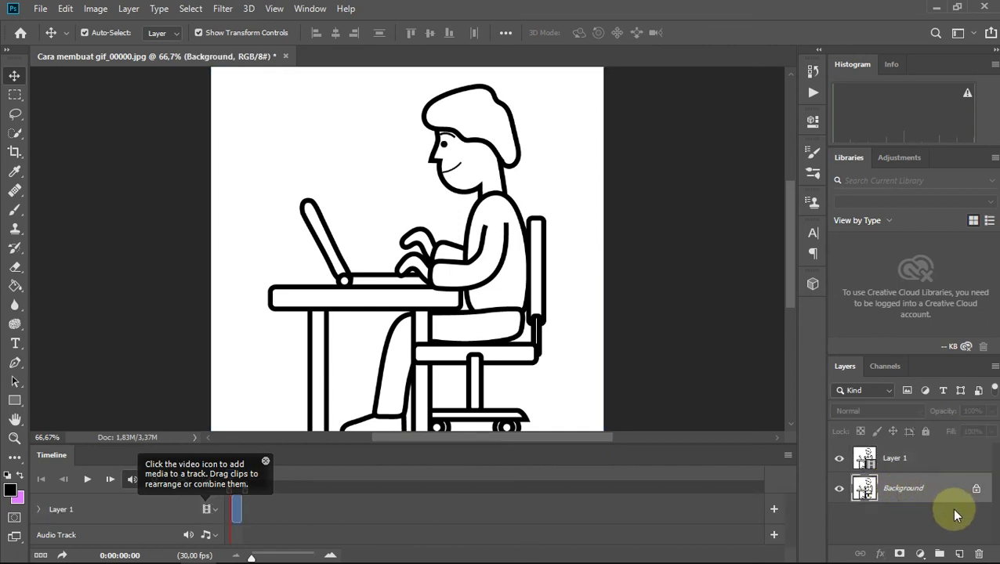
pyautogui.click(975, 488)
pyautogui.click(977, 554)
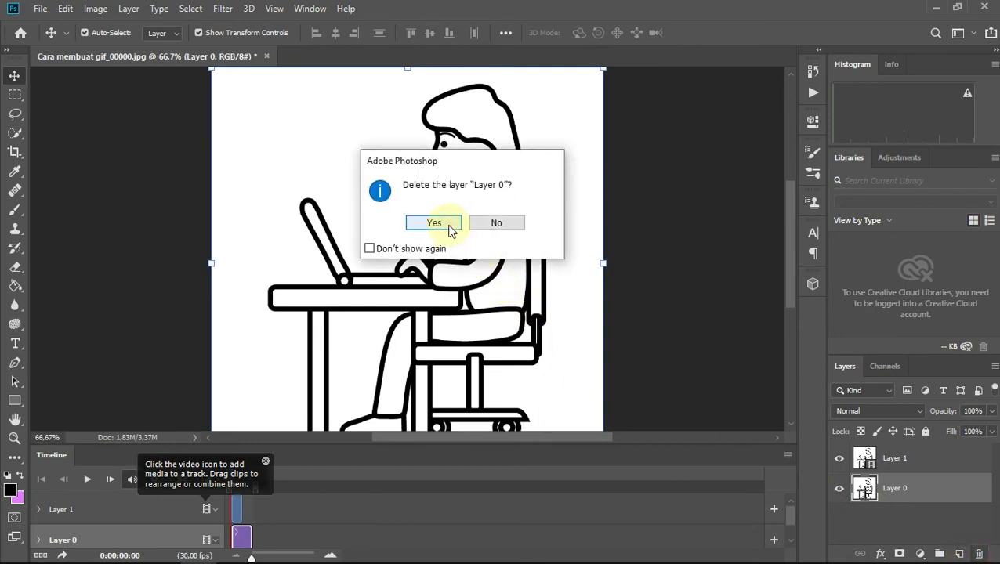
pyautogui.click(440, 223)
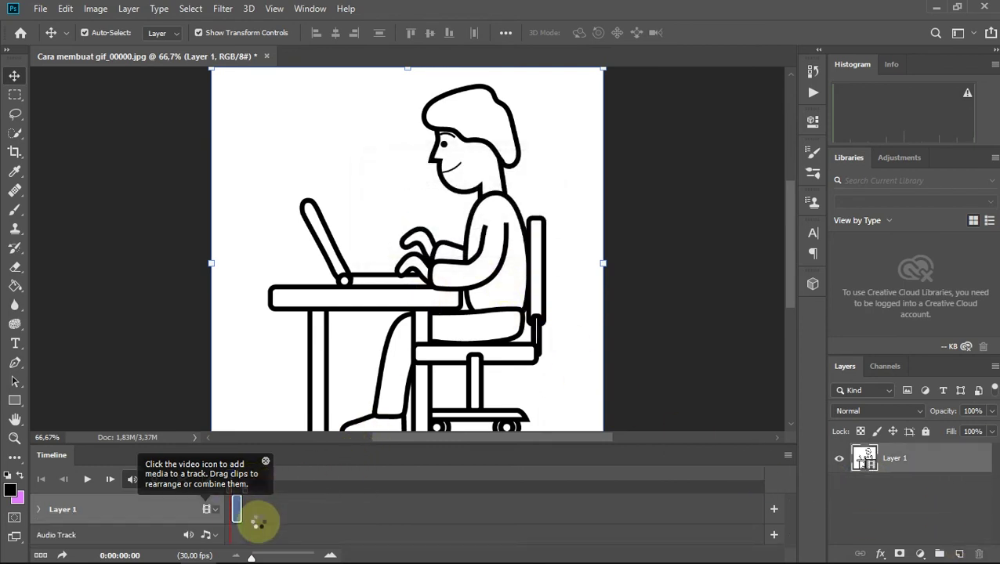
pyautogui.click(235, 513)
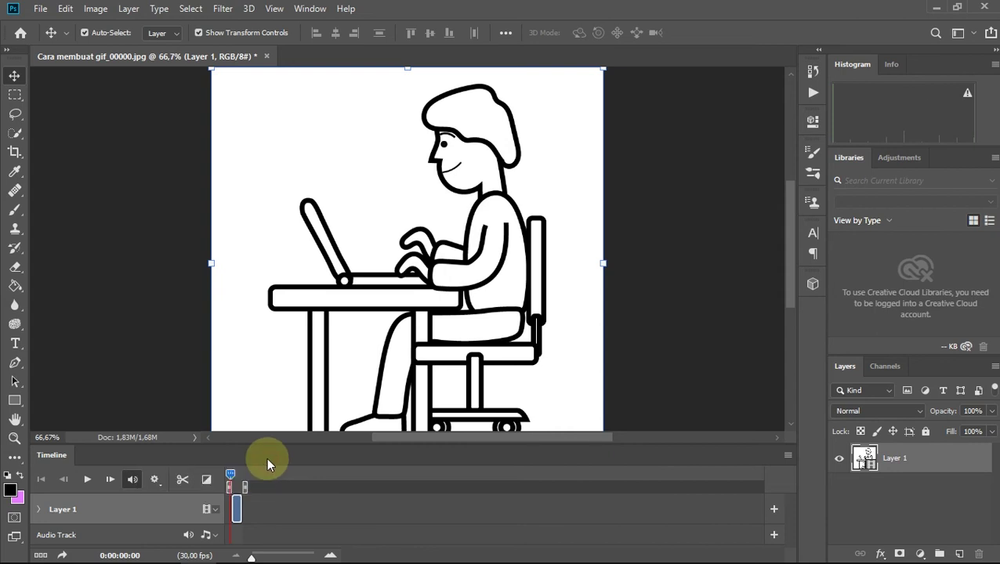
pyautogui.moveTo(232, 472); pyautogui.dragTo(234, 474)
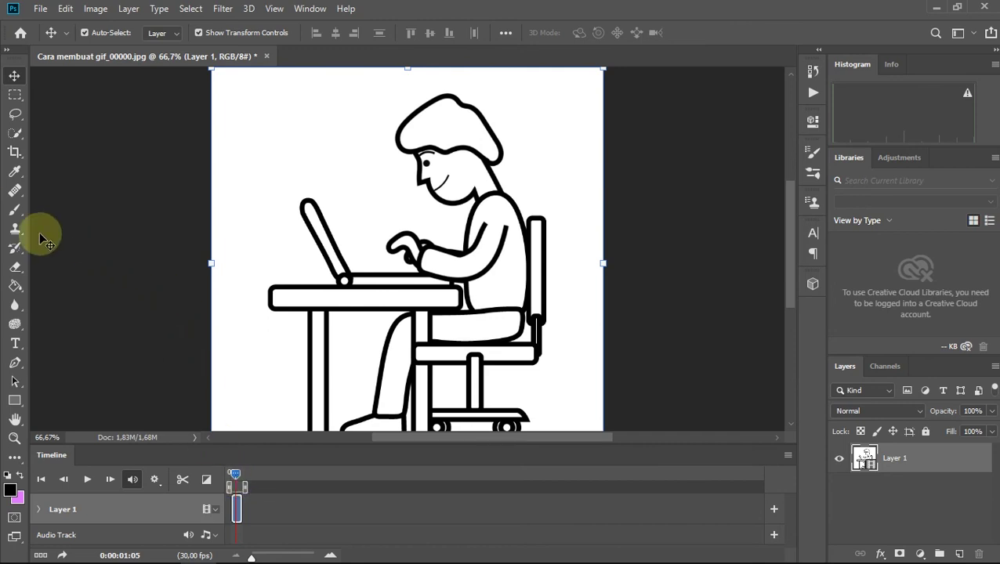
pyautogui.click(40, 10)
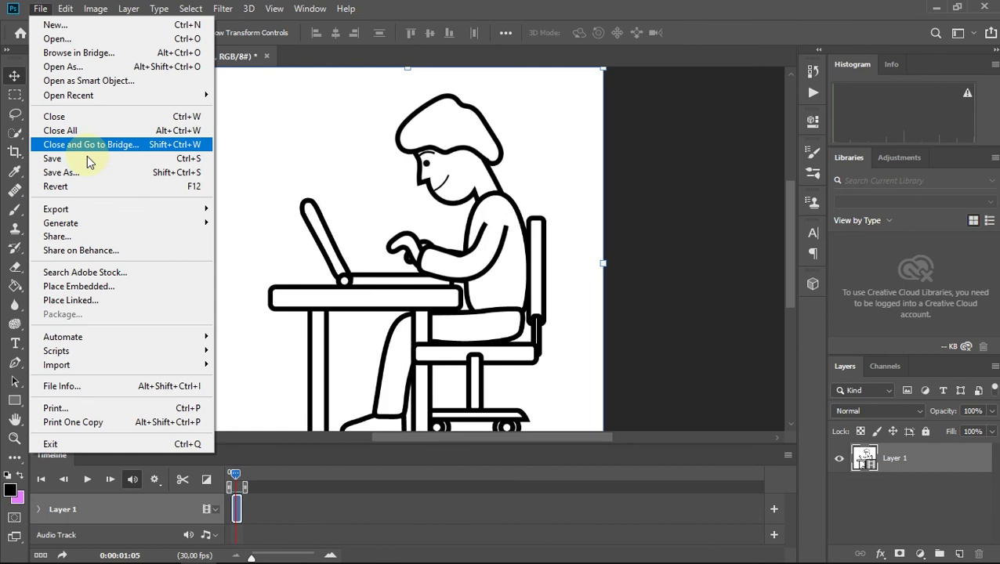
# - In Save for Web (Legacy), keep the GIF at 256 colours, set looping to Forever, and save
pyautogui.moveTo(94, 209)
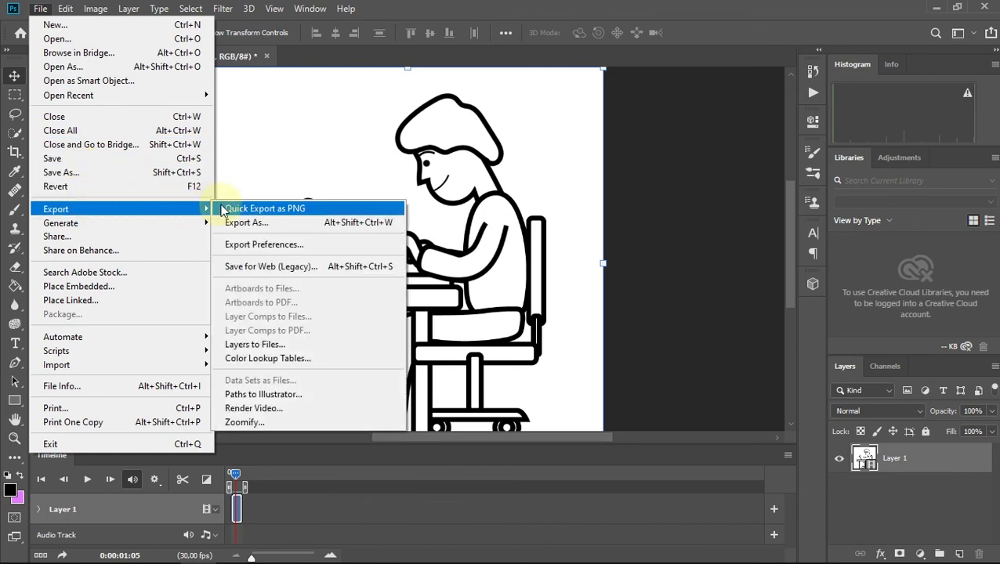
pyautogui.click(273, 268)
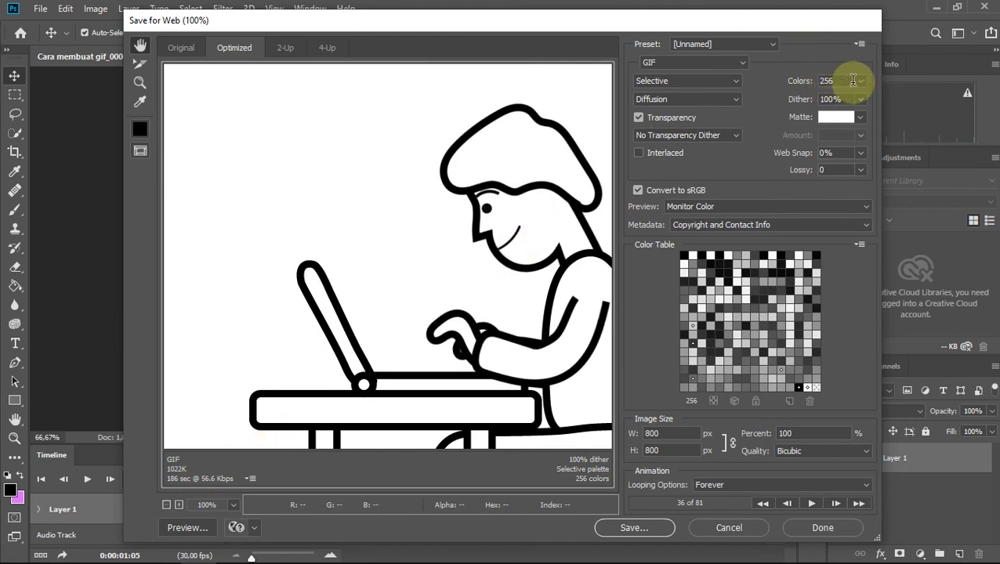
pyautogui.click(861, 83)
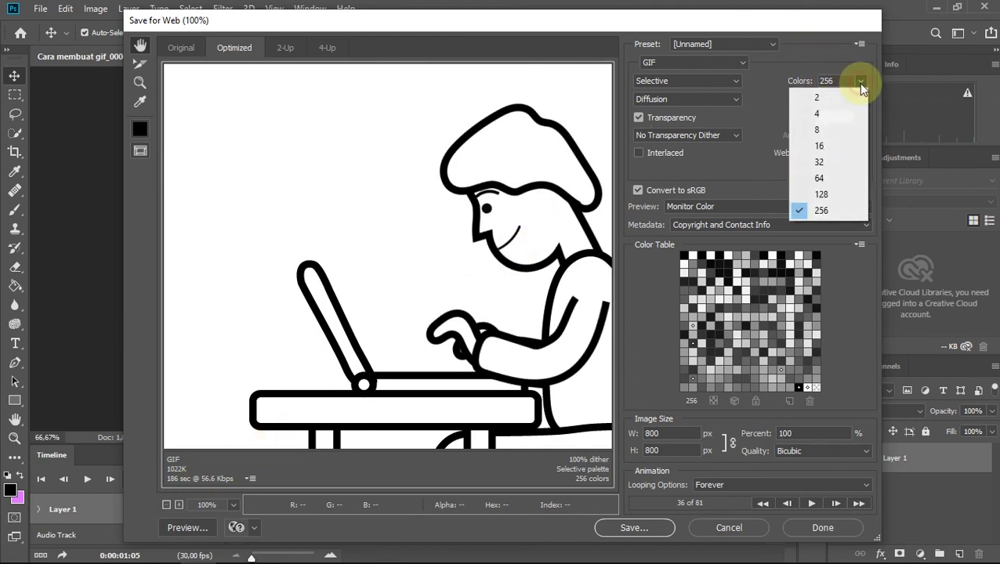
pyautogui.click(821, 210)
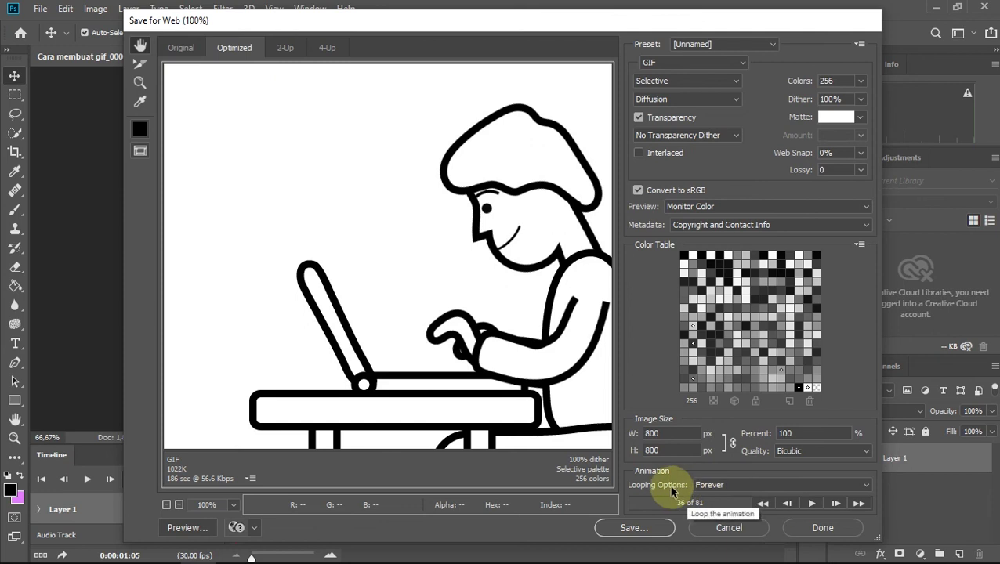
pyautogui.click(733, 484)
pyautogui.click(718, 510)
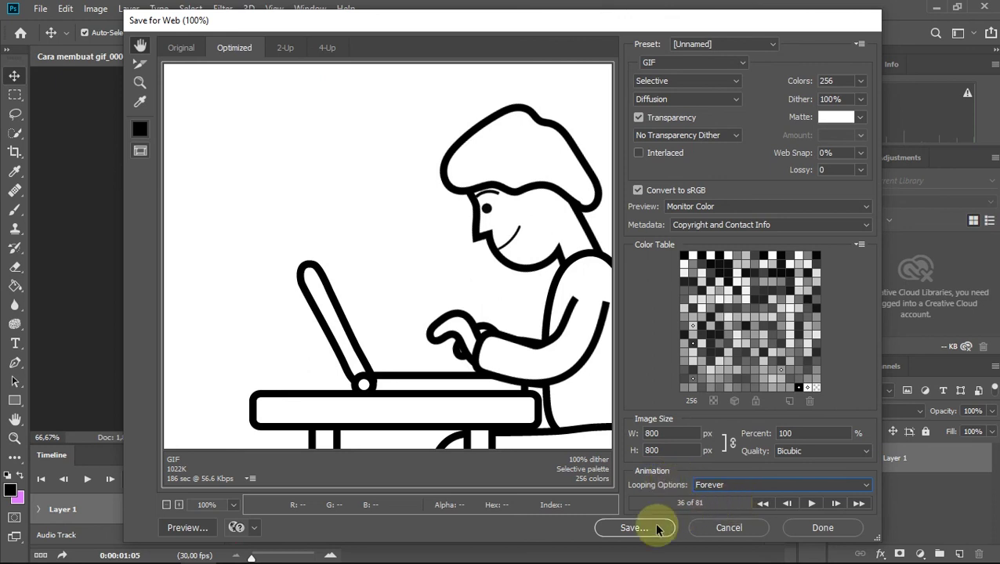
pyautogui.click(624, 529)
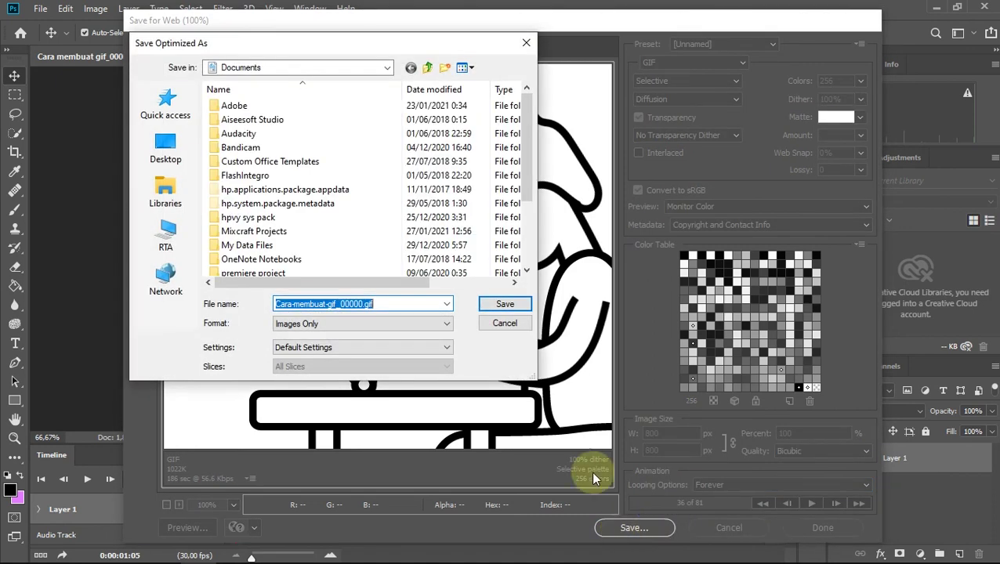
# - Browse to the AE Projects folder on the Desktop as the save location
pyautogui.click(165, 151)
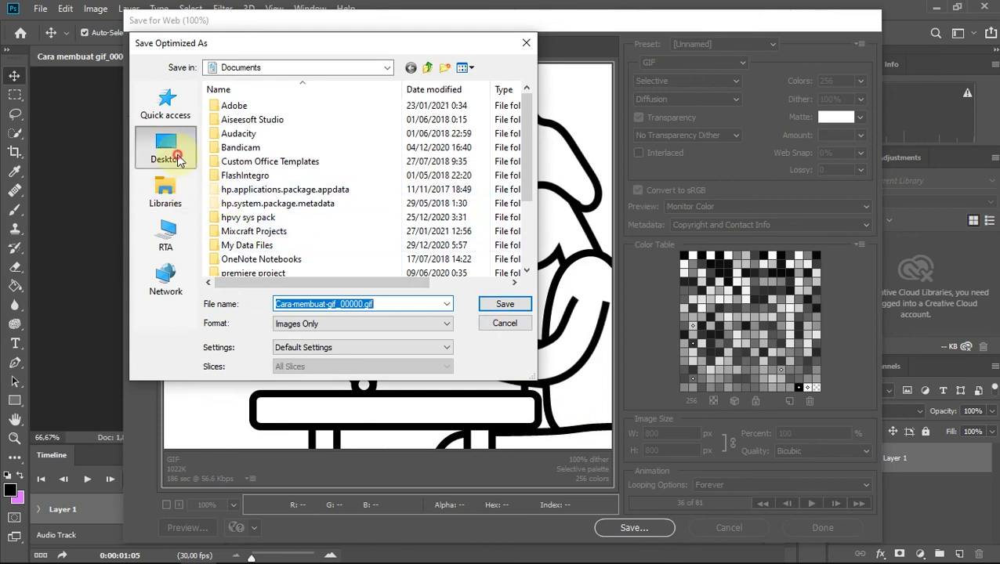
pyautogui.scroll(-3, 235, 133)
pyautogui.scroll(-1, 258, 148)
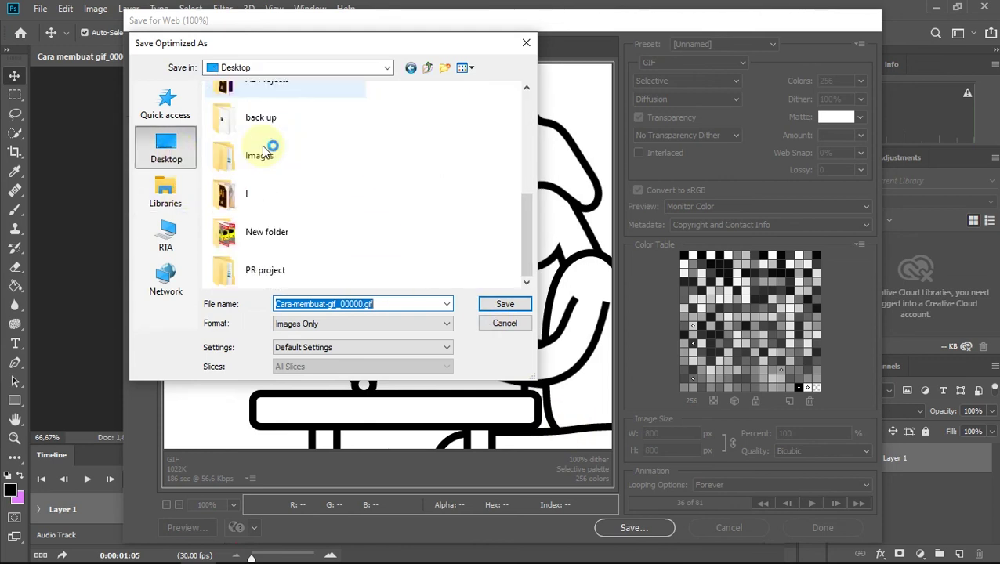
pyautogui.scroll(3, 271, 197)
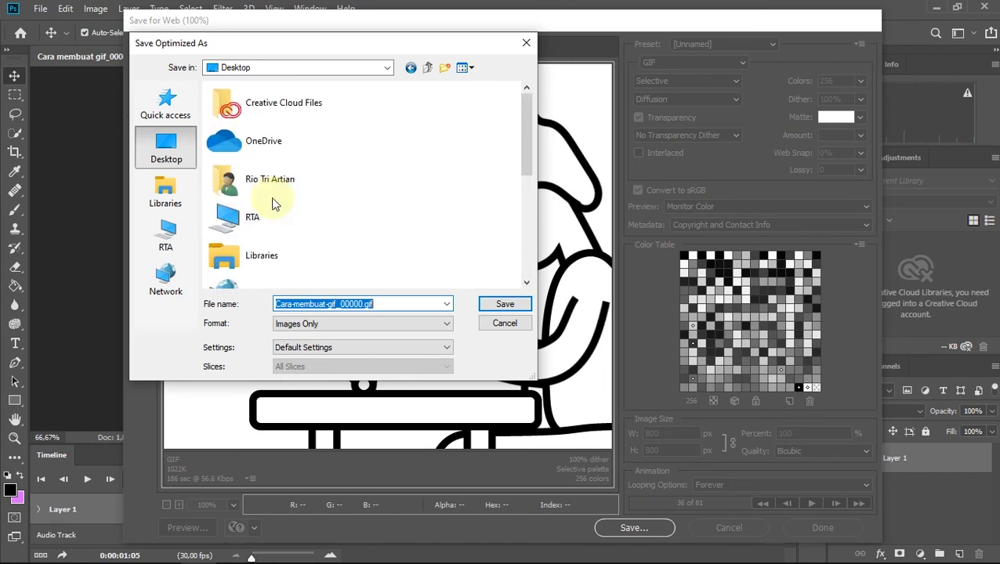
pyautogui.scroll(-1, 271, 204)
pyautogui.click(267, 237)
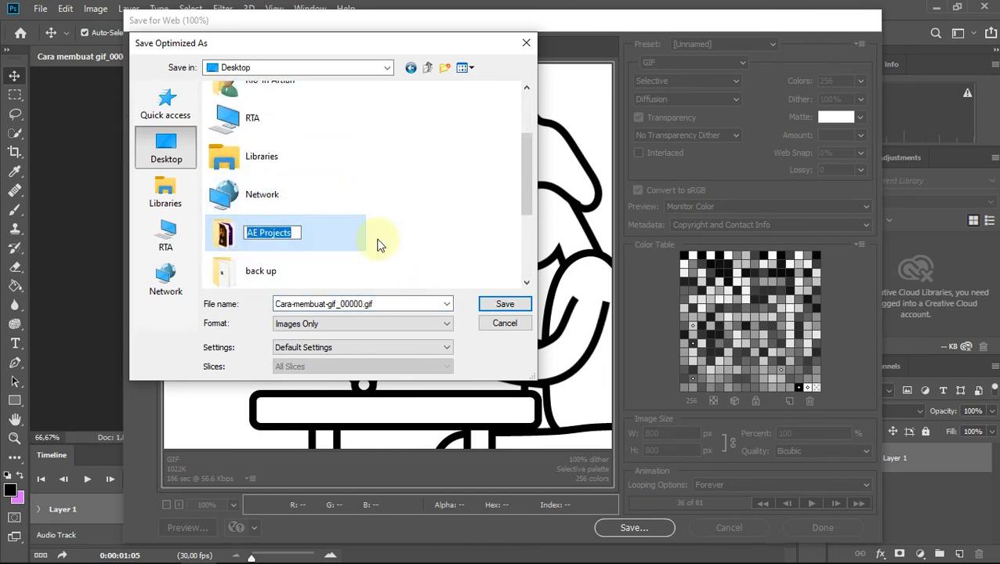
# - Delete the _00000 frame number so the file is named Cara-membuat-gif.gif
pyautogui.click(307, 304)
pyautogui.click(364, 305)
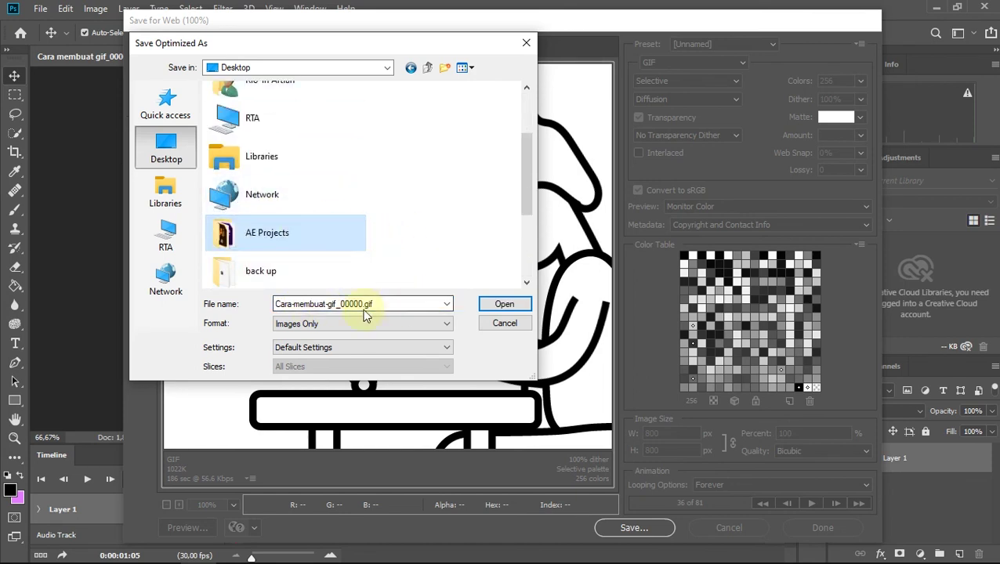
pyautogui.click(363, 304)
pyautogui.moveTo(364, 304); pyautogui.dragTo(351, 304)
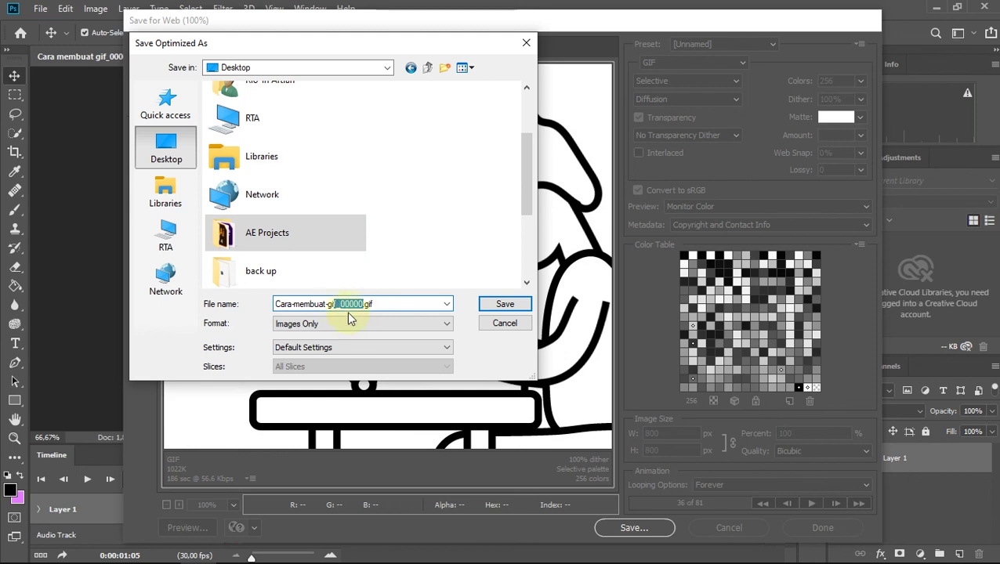
pyautogui.press('BackSpace')
# - Save the GIF into AE Projects and minimize Photoshop
pyautogui.doubleClick(260, 242)
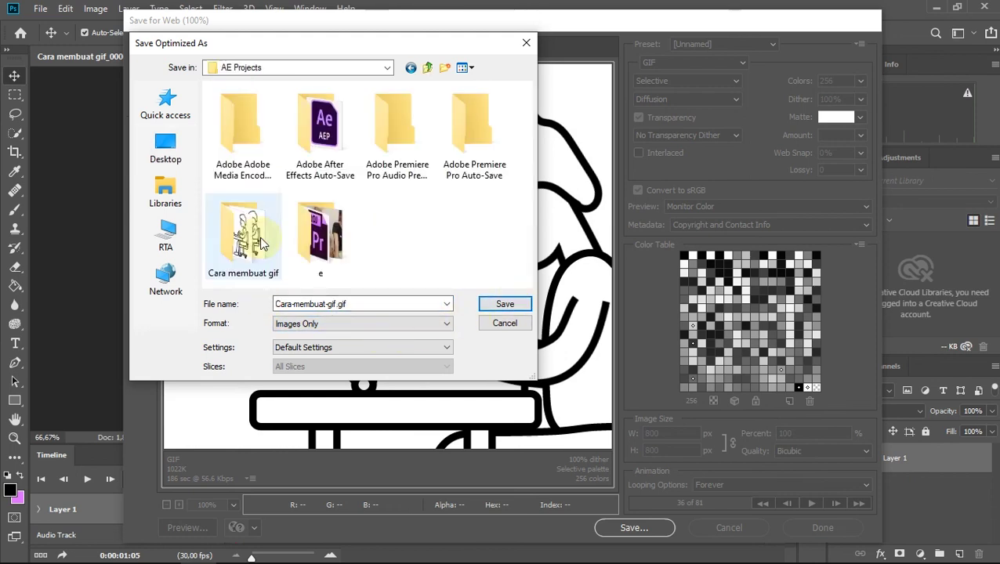
pyautogui.click(508, 307)
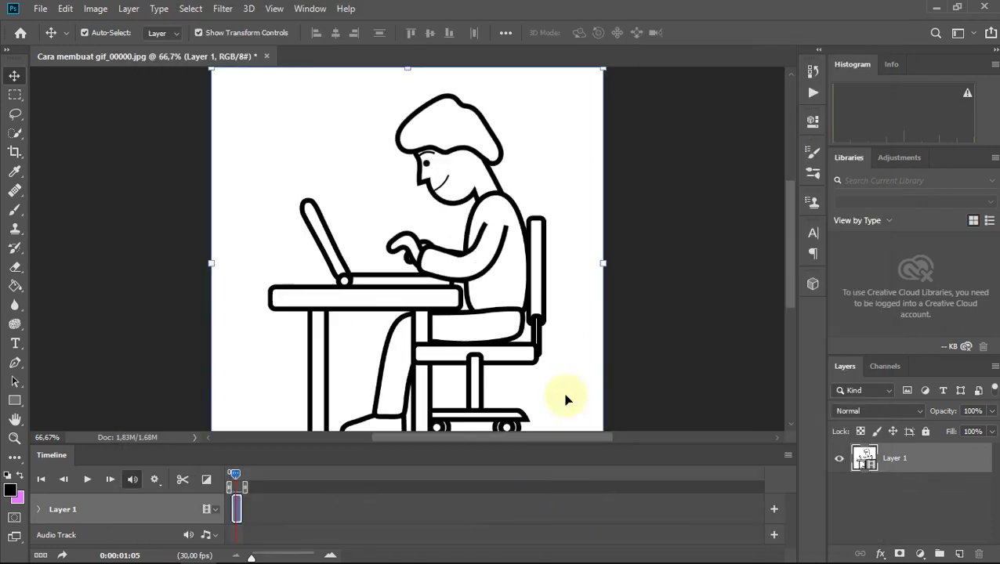
pyautogui.click(935, 7)
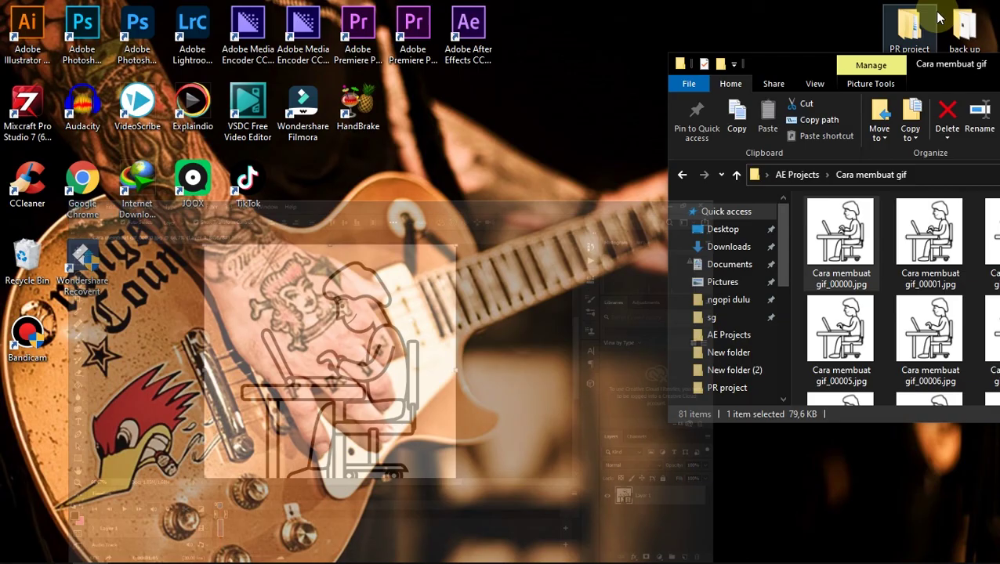
# - Open Cara-membuat-gif.gif from the AE Projects folder to preview the typing animation
pyautogui.moveTo(802, 68); pyautogui.dragTo(474, 142)
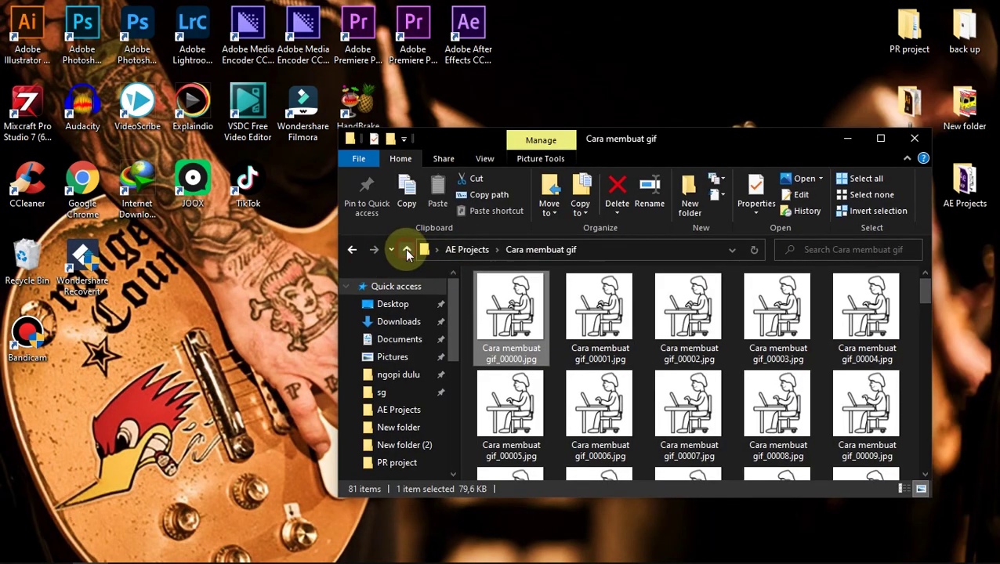
pyautogui.click(406, 249)
pyautogui.click(677, 427)
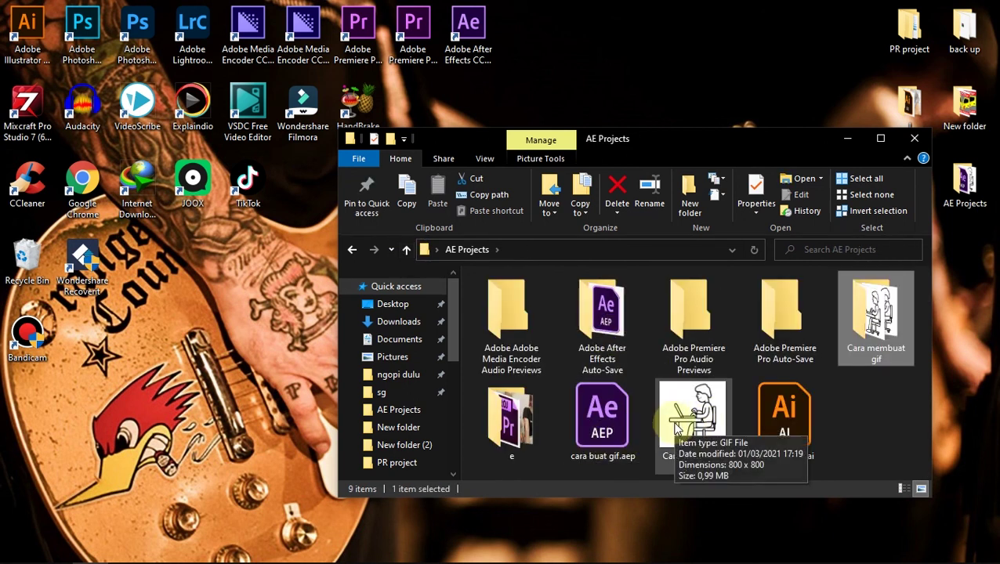
pyautogui.doubleClick(677, 422)
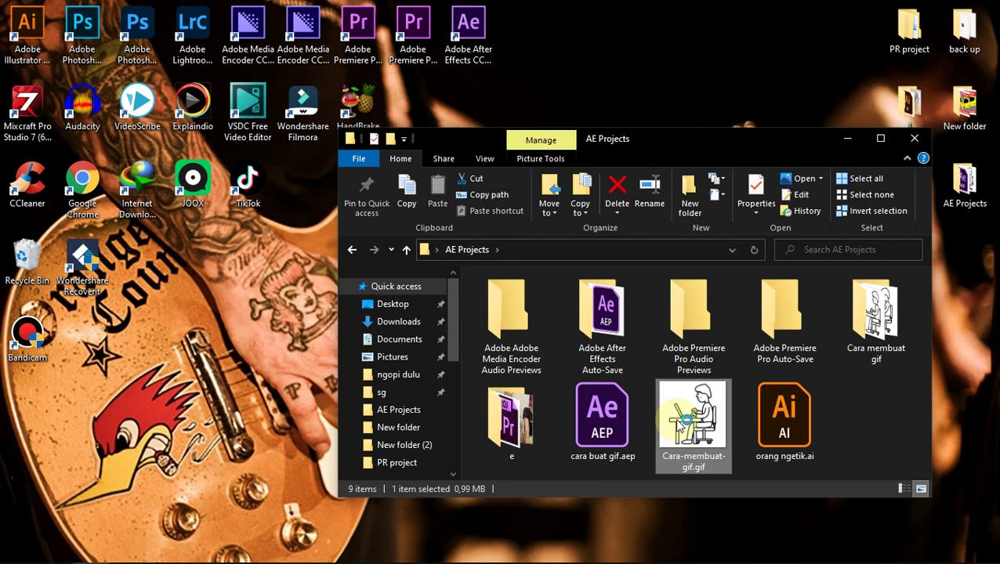